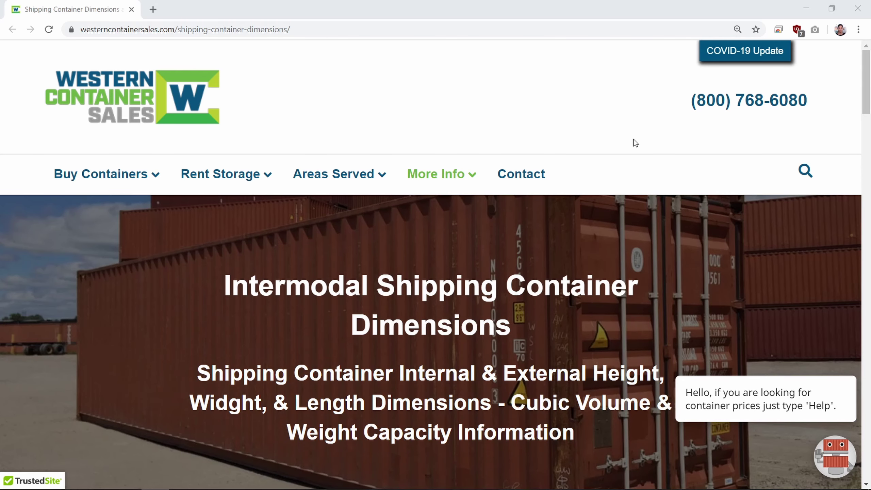
- Review the shipping container dimensions table for door, external and internal sizes of each container type
scroll(633, 143, down, 10)
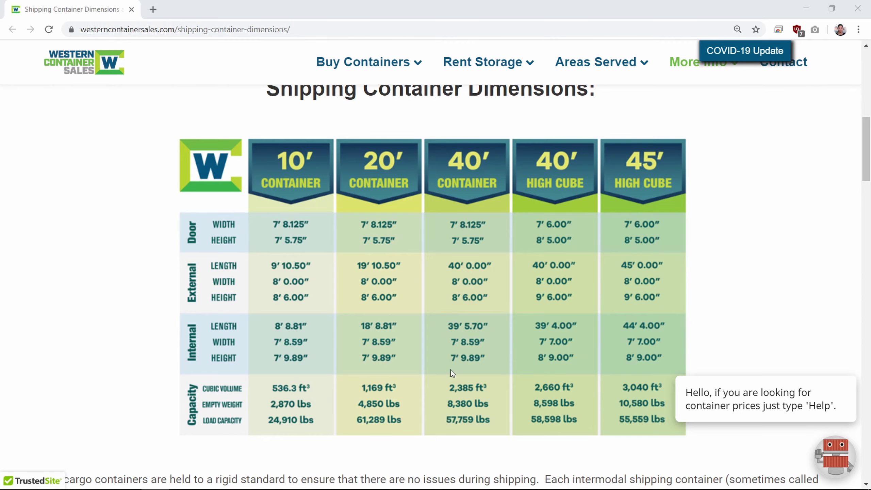
scroll(448, 366, down, 15)
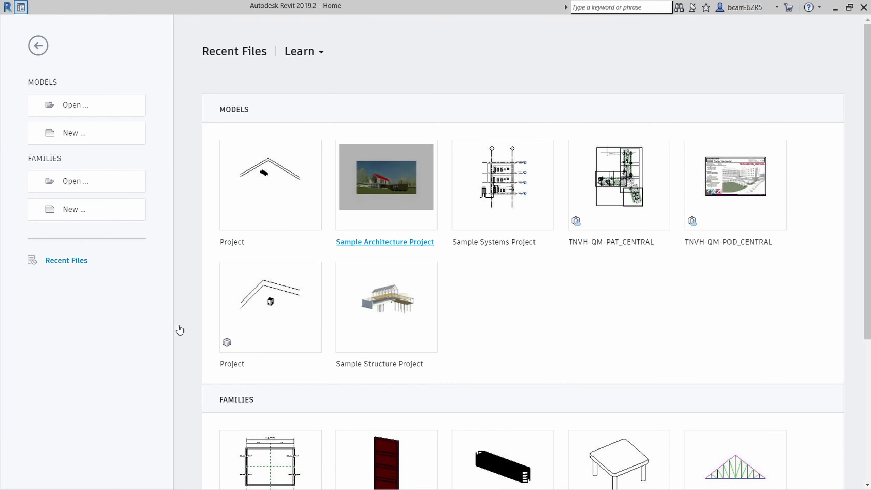
- Switch to Revit and create a new family from the Generic Model template
click(90, 210)
click(335, 246)
key(g)
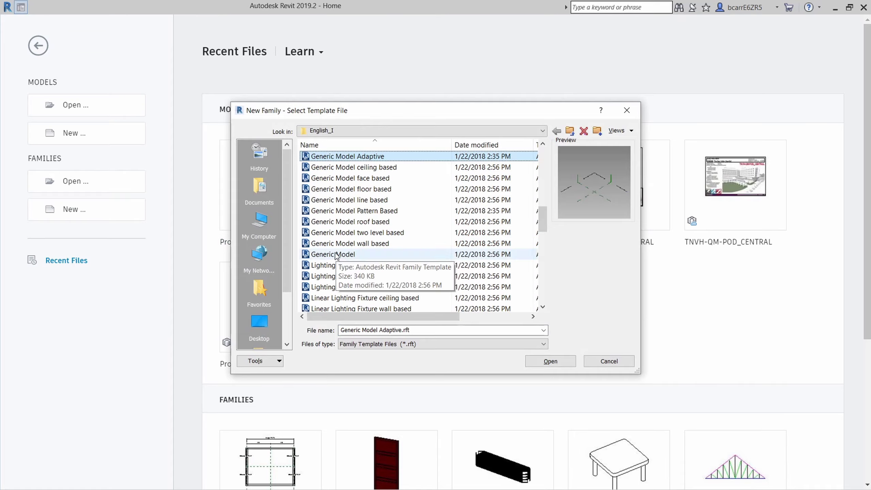
double_click(335, 252)
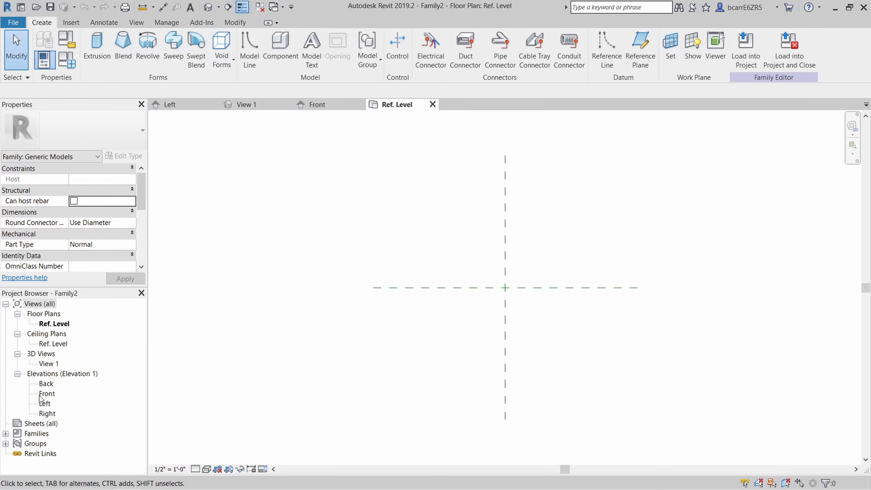
- In the Front elevation, start an extrusion and sketch a rectangle about 6 ft 6 in tall from the reference plane and level intersection
double_click(45, 394)
click(97, 45)
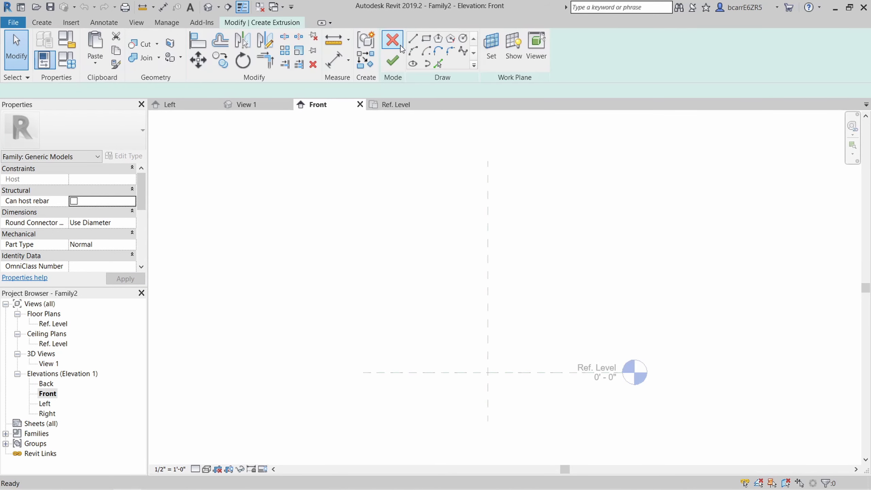
click(426, 38)
click(488, 372)
click(599, 211)
key(Escape)
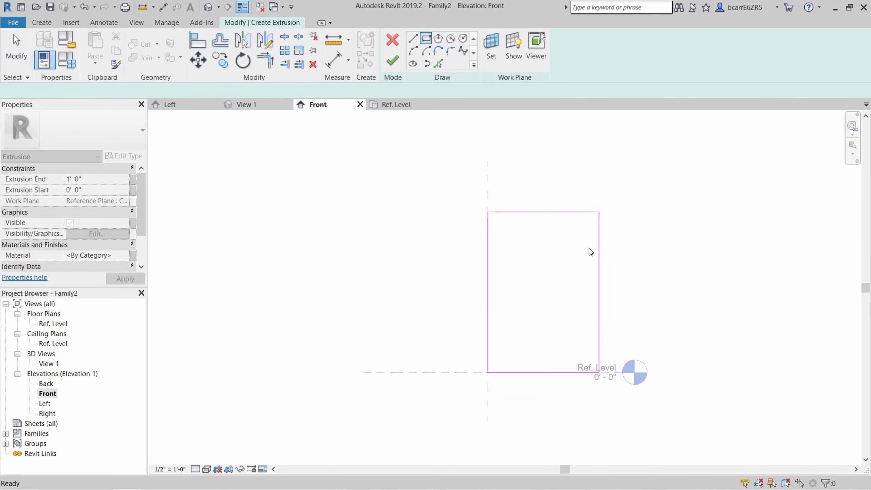
- Set the sketched rectangle's width to 4 ft and its height to 8 ft 6 in
click(599, 291)
click(544, 395)
text(4)
key(Return)
click(510, 260)
click(537, 212)
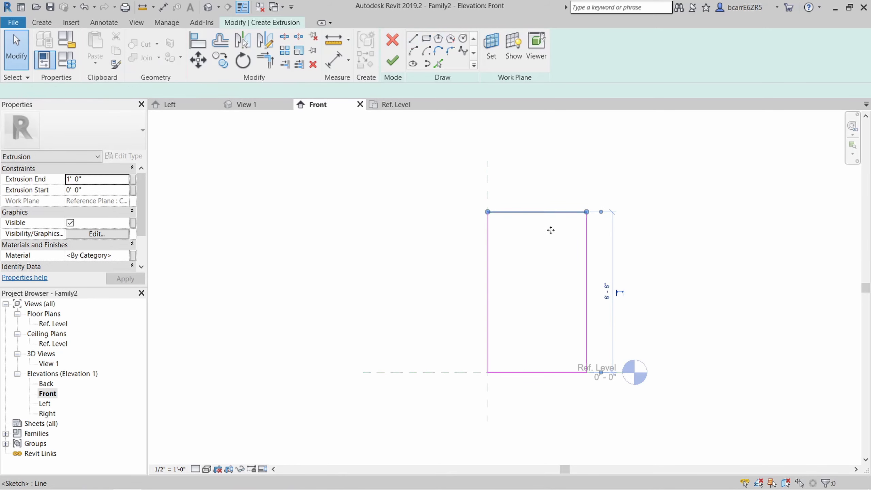
click(603, 297)
text(8 6)
key(Return)
click(715, 284)
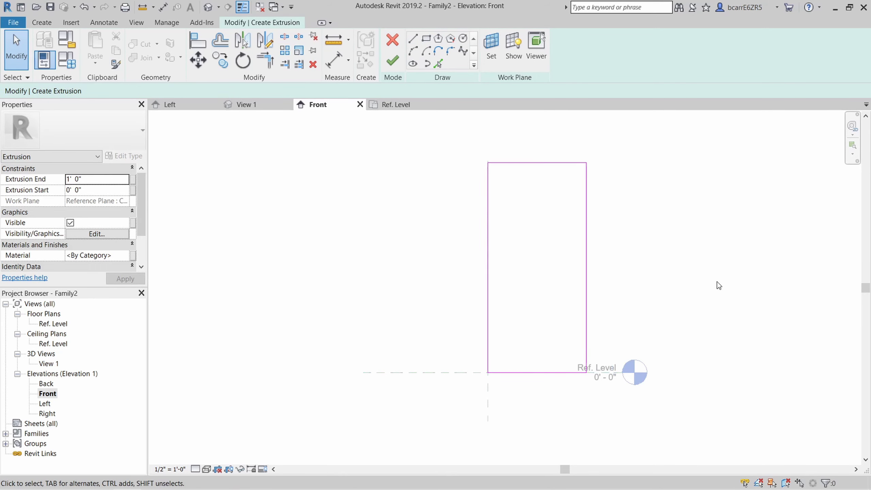
- Offset a copy of the whole rectangle 3 in inward to form the frame profile
scroll(712, 284, up, 2)
click(214, 47)
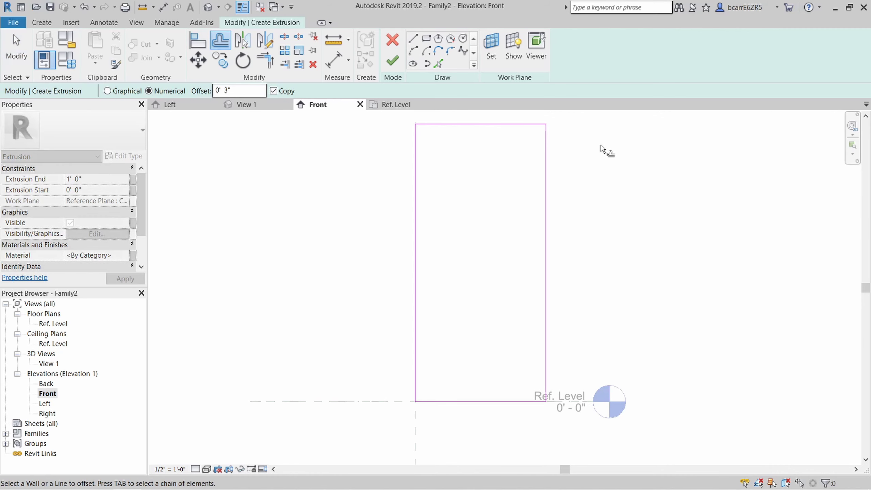
key(Tab)
click(515, 132)
key(Escape)
- Set the extrusion end to 3 in, finish the frame extrusion and view it in 3D
click(100, 178)
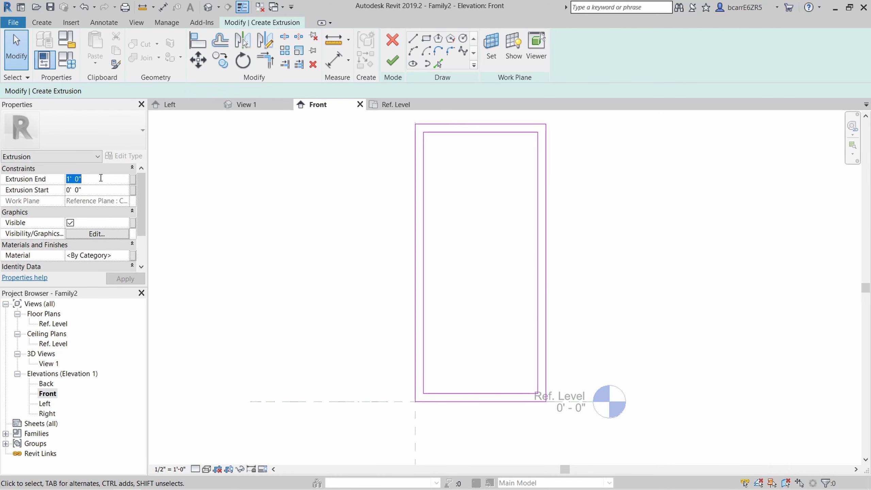
click(393, 60)
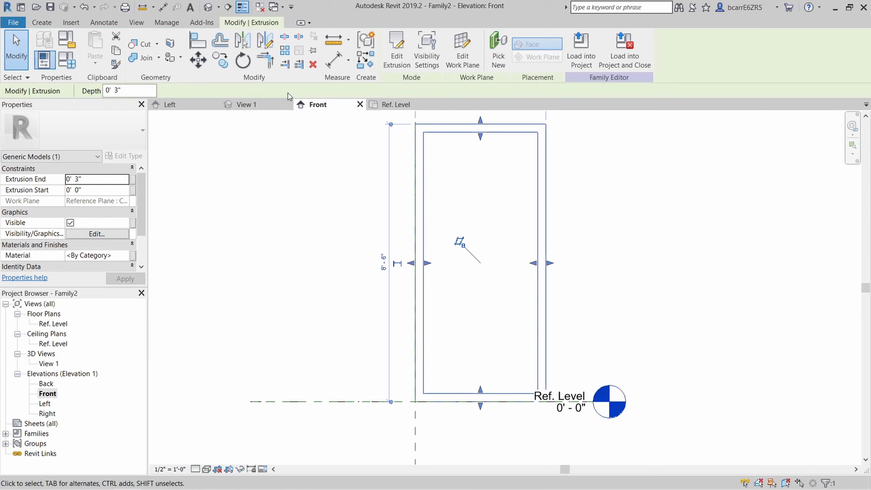
click(207, 7)
shift+middle_drag(546, 298, 500, 151)
- In the Left elevation, start a second extrusion and sketch a rectangle across the frame's depth between its inner top and bottom edges
click(387, 107)
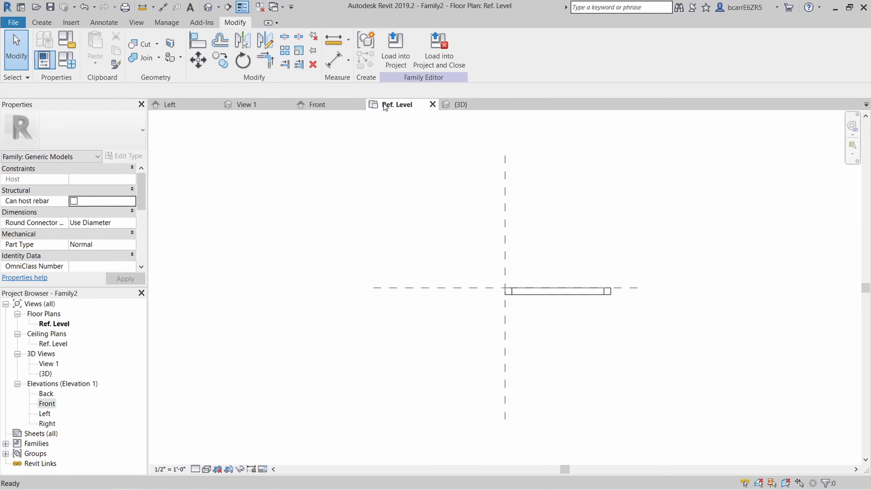
click(172, 105)
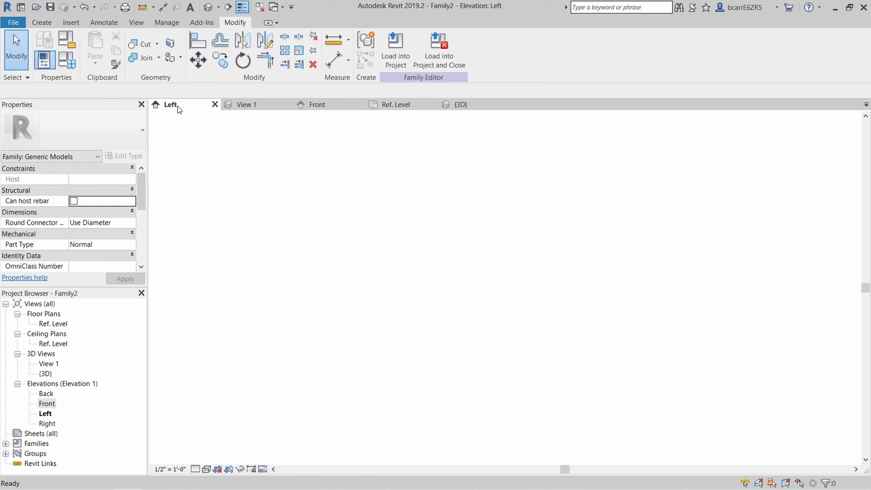
click(42, 22)
click(102, 45)
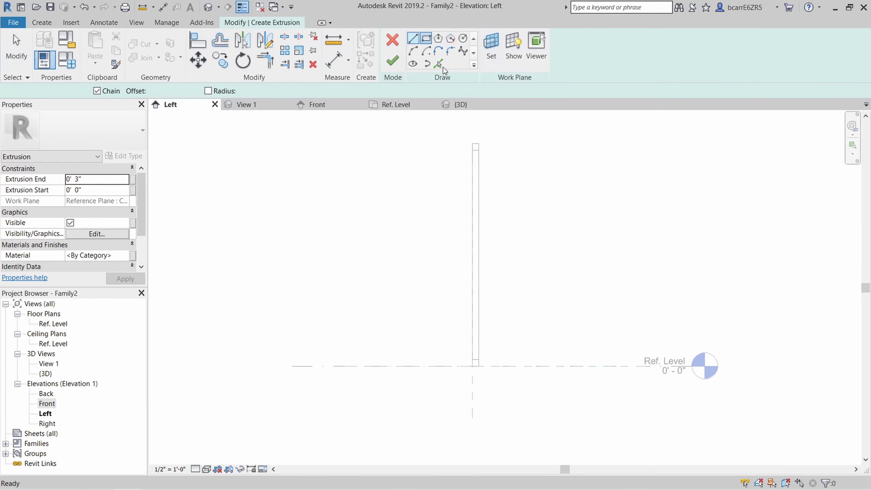
click(472, 150)
scroll(479, 352, up, 2)
click(479, 364)
key(Escape)
key(Escape)
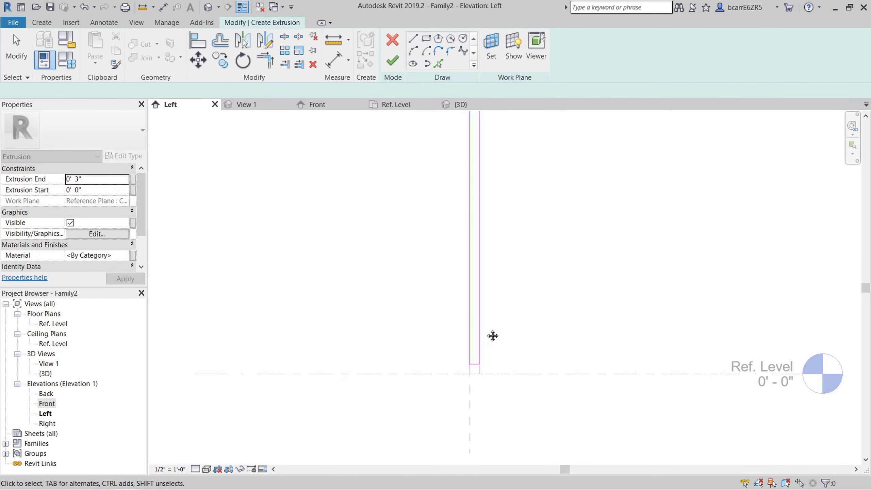
- Place an aligned dimension string from the panel sketch's top edge through the three horizontal guide lines to its bottom edge
scroll(492, 336, down, 2)
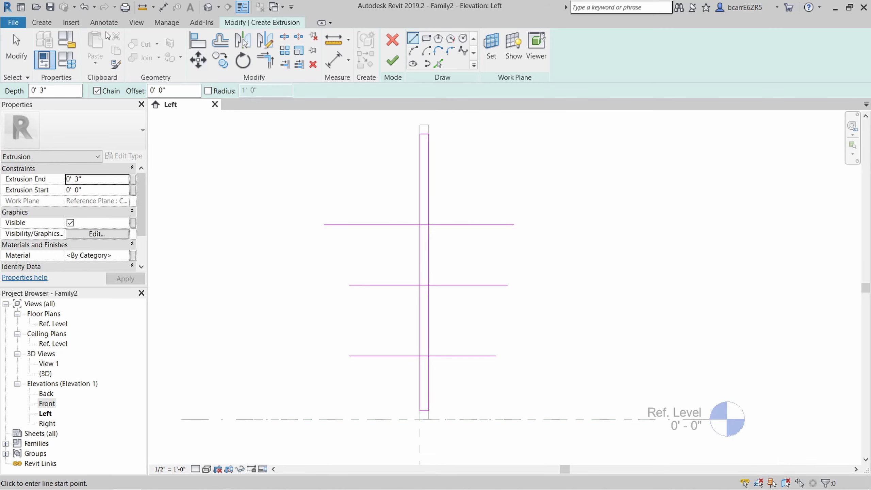
click(103, 22)
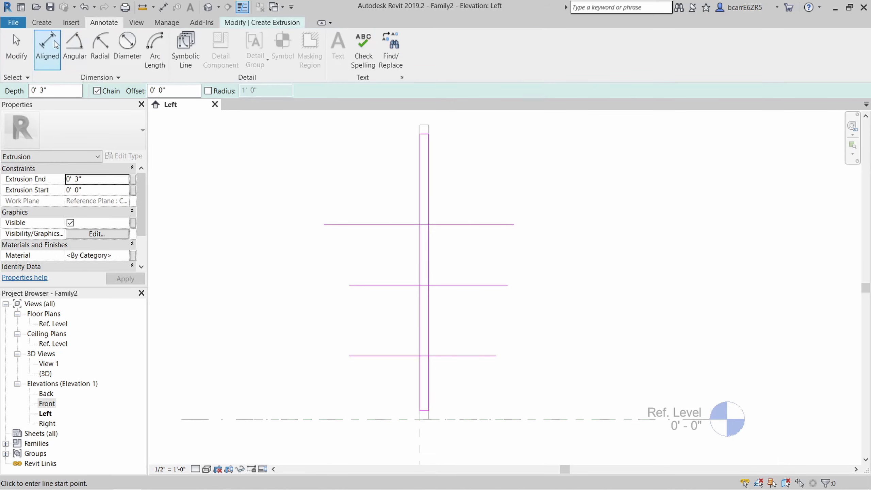
click(55, 45)
scroll(426, 137, up, 2)
click(428, 134)
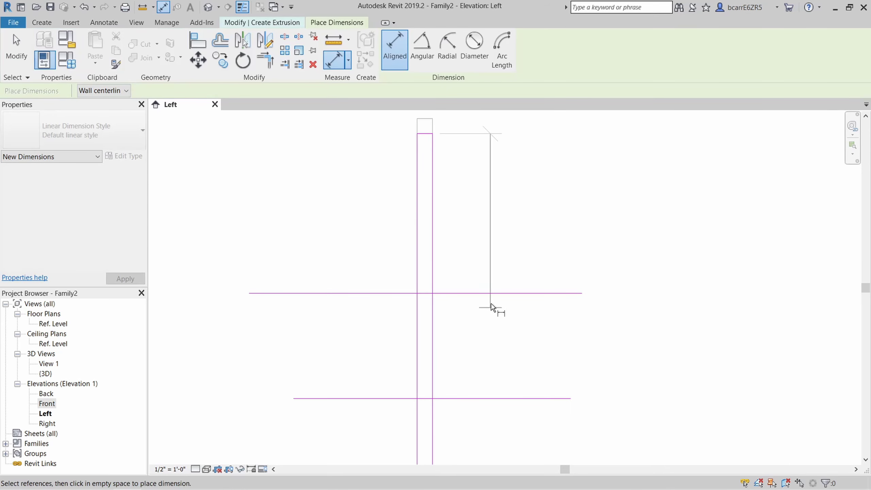
click(498, 285)
scroll(490, 278, down, 2)
click(480, 324)
click(480, 384)
scroll(441, 443, up, 2)
click(442, 433)
scroll(446, 433, down, 3)
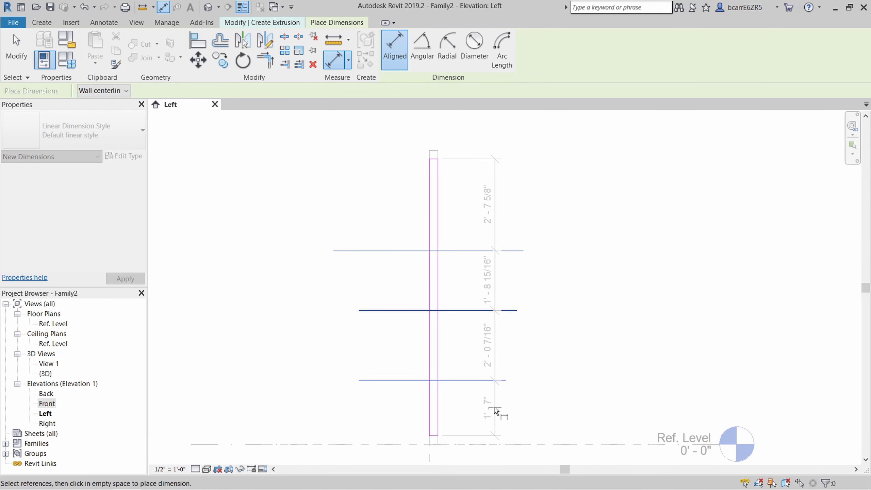
click(494, 343)
key(Escape)
- Apply the equality constraint to the dimension string so the three guide lines are evenly spaced
click(494, 328)
click(459, 297)
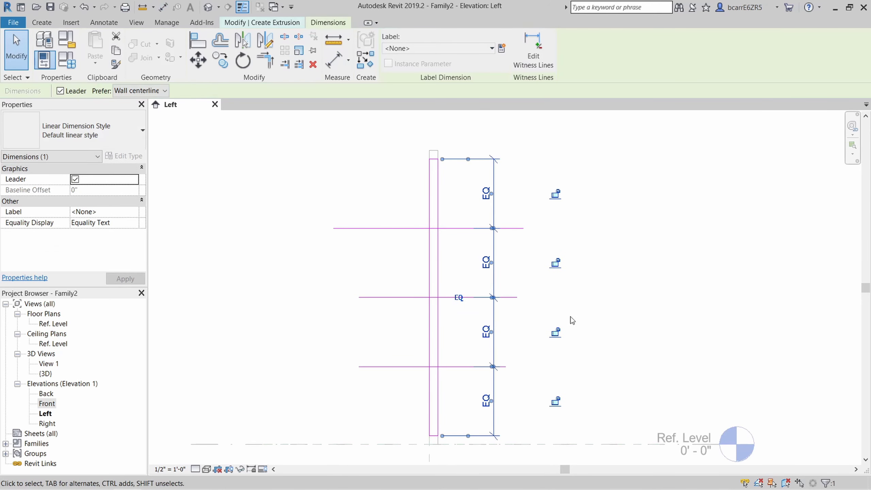
click(583, 307)
- Copy the uppermost horizontal guide line vertically by 6 in
scroll(439, 213, up, 3)
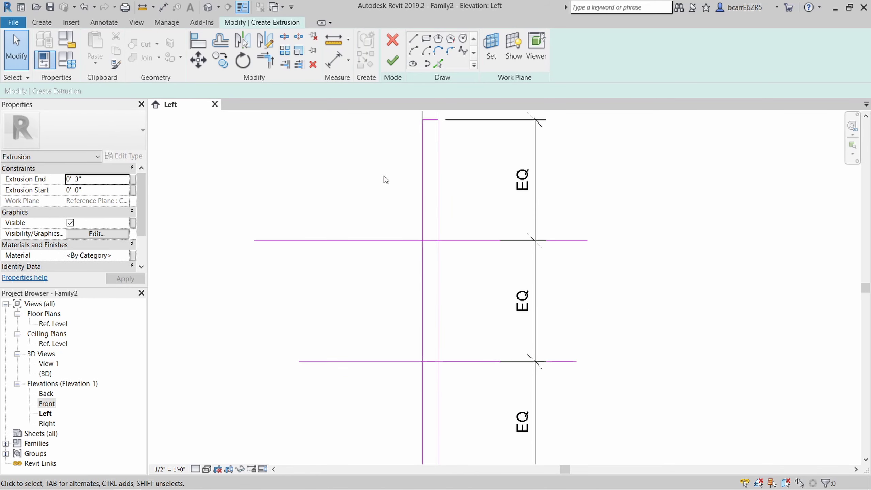
click(469, 241)
middle_drag(455, 220, 454, 292)
key(c)
key(o)
click(462, 311)
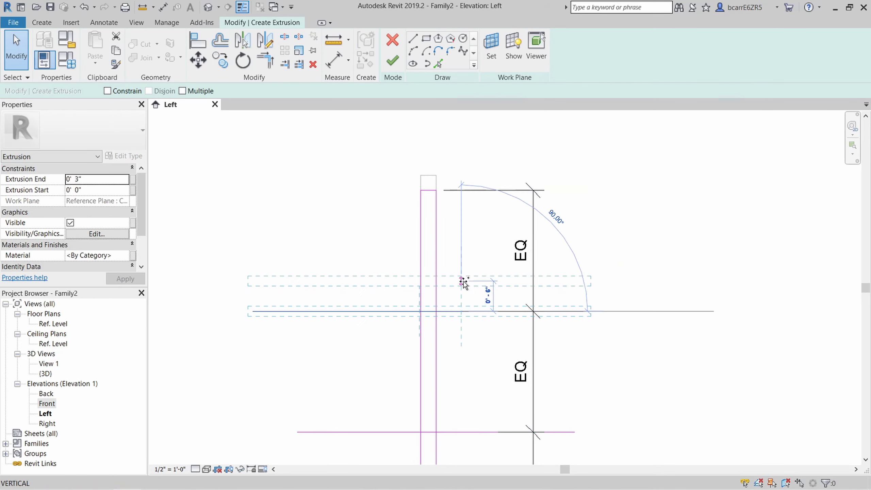
- Copy the pair of angled bend lines from the upper guide line to the middle and lower guide lines
click(434, 340)
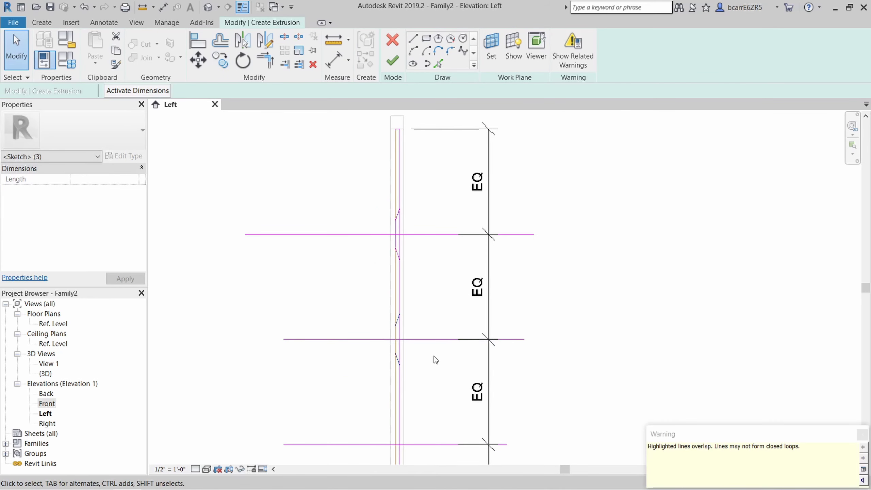
click(410, 343)
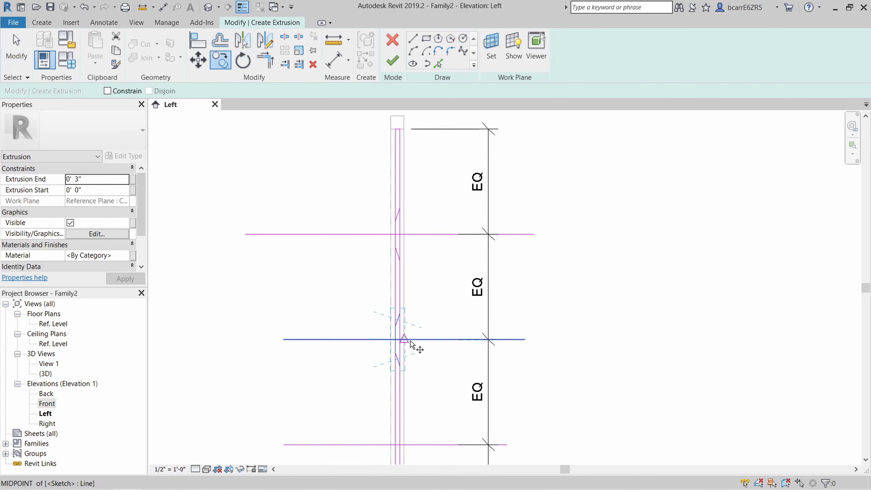
- Split the two vertical panel sketch lines at the endpoints of the angled bend lines
scroll(395, 192, up, 3)
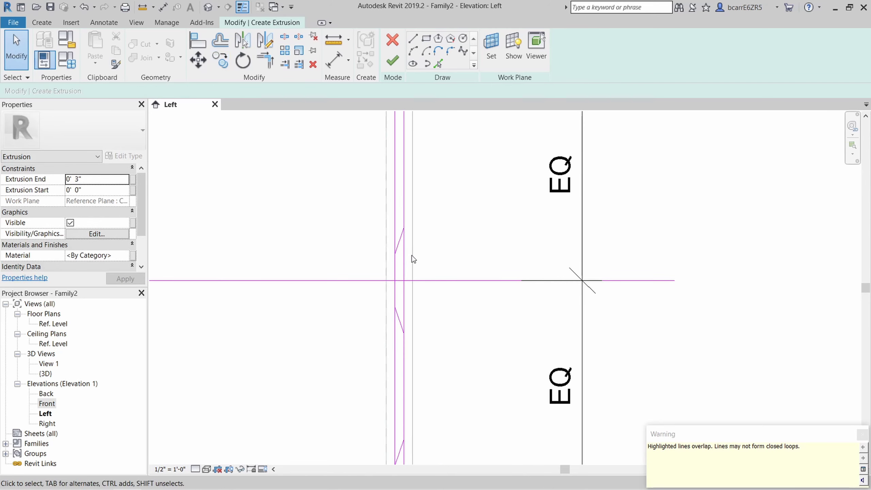
click(284, 37)
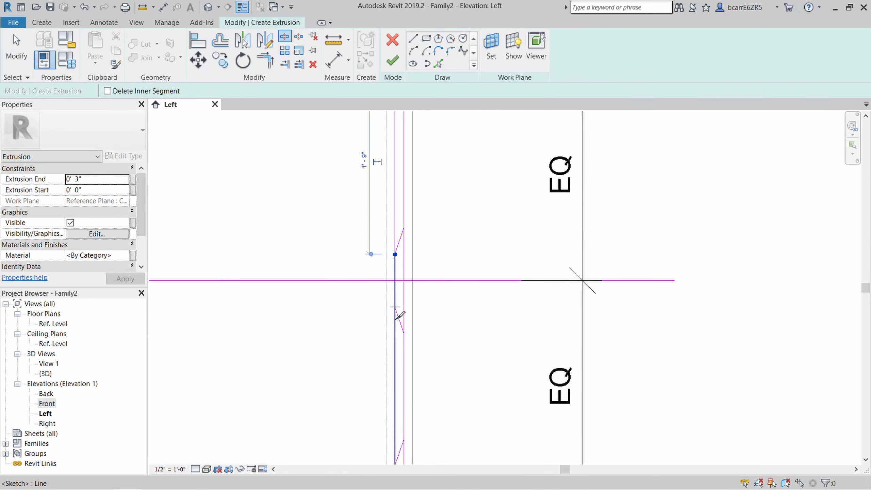
middle_drag(394, 239, 389, 268)
click(390, 283)
click(397, 355)
key(ctrl+z)
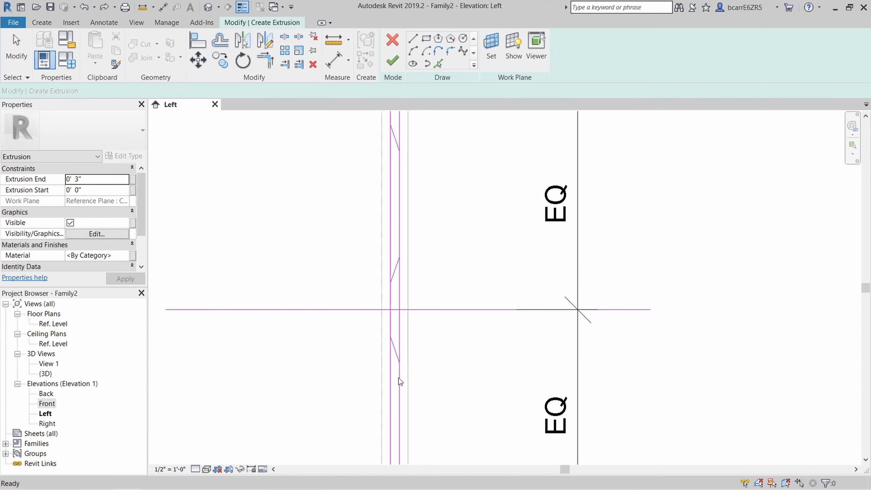
click(390, 334)
middle_drag(397, 411, 391, 216)
click(393, 273)
click(385, 298)
click(384, 353)
click(393, 378)
key(Escape)
- Delete the leftover vertical segments and the horizontal guide lines, leaving one continuous stepped profile line
click(396, 321)
key(Delete)
click(385, 275)
key(Delete)
scroll(397, 206, down, 3)
middle_drag(397, 205, 396, 285)
click(392, 218)
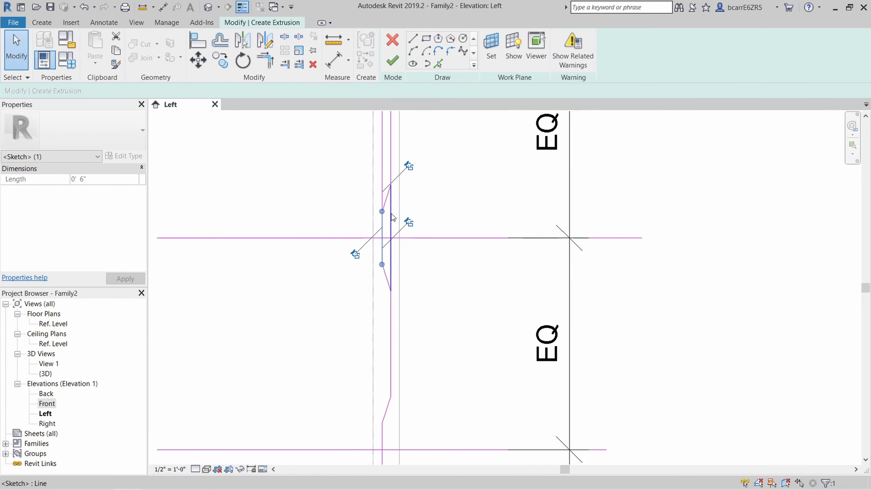
scroll(397, 154, up, 3)
scroll(398, 137, down, 4)
scroll(411, 146, up, 3)
scroll(415, 151, down, 3)
scroll(404, 302, up, 3)
scroll(413, 398, down, 3)
- Offset a copy of the entire stepped profile line by 1/4 in
click(220, 40)
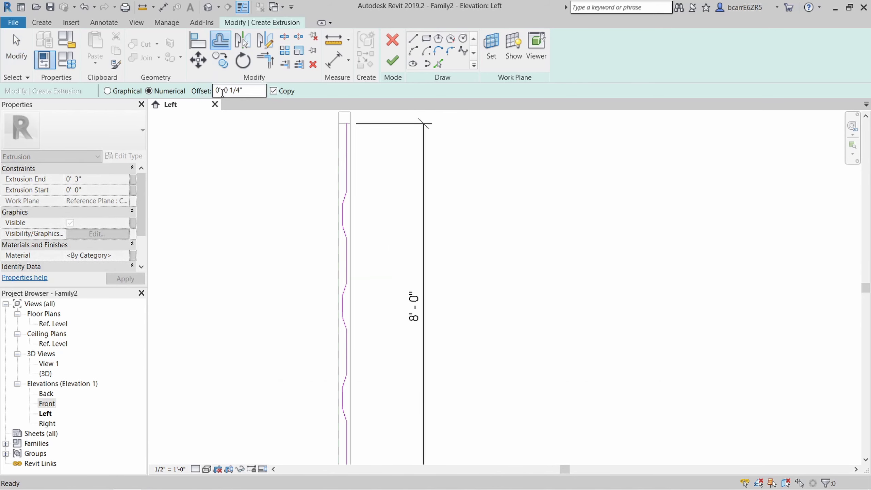
scroll(353, 183, up, 1)
key(Tab)
click(345, 183)
scroll(349, 182, down, 1)
key(Escape)
- Close the top and bottom ends of the corrugated profile with short lines and finish the extrusion
click(413, 39)
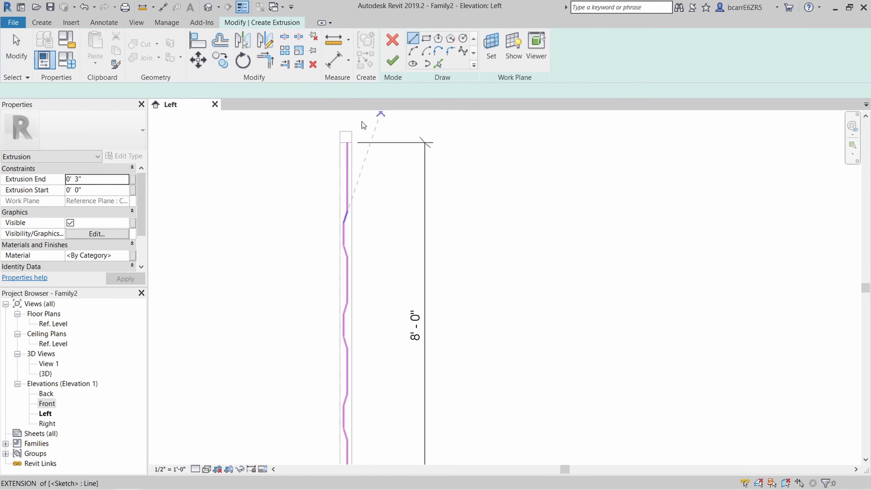
scroll(356, 132, up, 4)
click(324, 167)
scroll(324, 168, down, 3)
scroll(351, 322, up, 3)
click(352, 320)
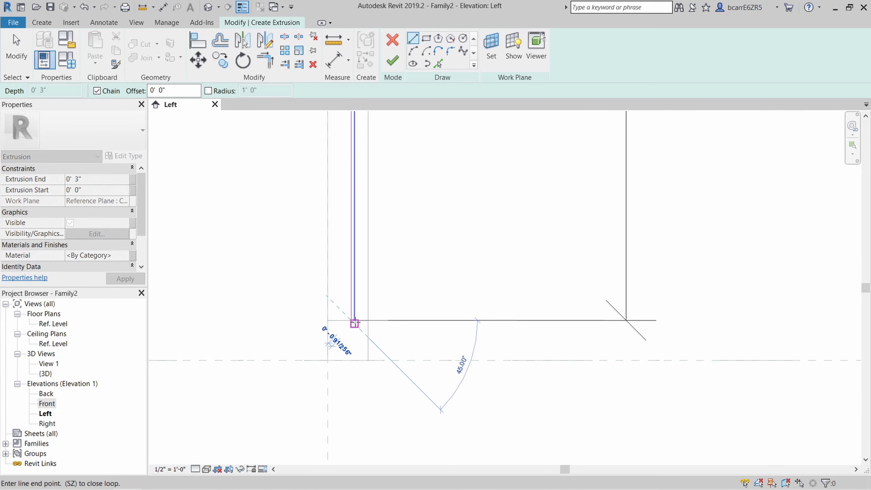
click(392, 60)
key(Escape)
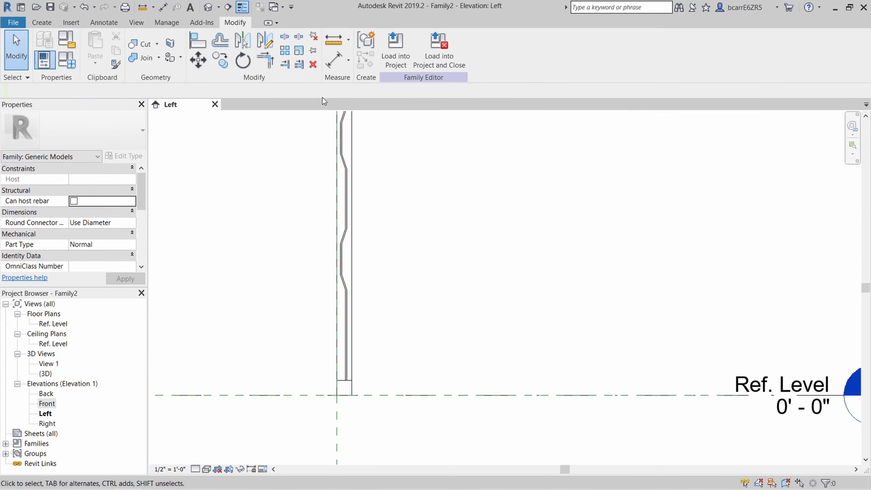
- In the Front elevation, stretch the corrugated panel extrusion so it spans between the frame's inner side edges
double_click(47, 403)
scroll(524, 263, up, 5)
click(459, 275)
scroll(379, 299, down, 6)
scroll(430, 285, up, 2)
drag(414, 288, 510, 289)
drag(399, 288, 411, 293)
key(Escape)
- Show the framed panel in the 3D view and close all other open views
click(207, 7)
shift+middle_drag(358, 316, 286, 265)
click(260, 7)
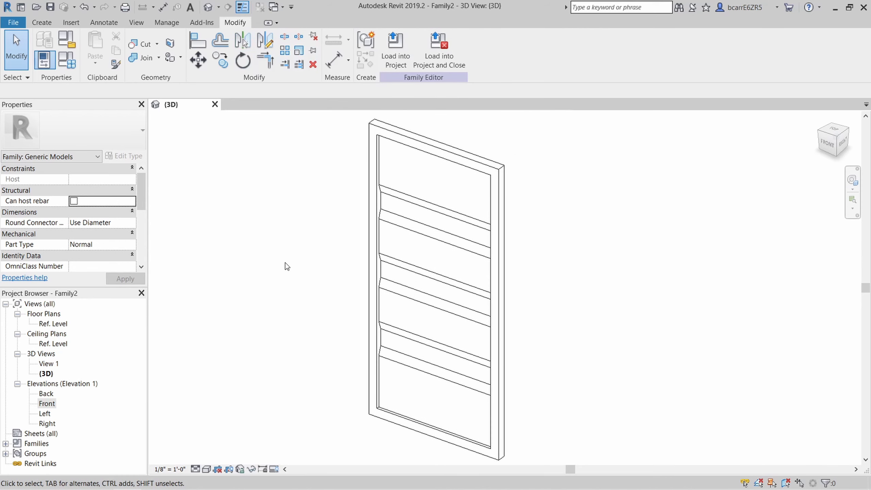
- Create another new family from the Generic Model template
click(11, 26)
mouse_move(41, 69)
click(117, 99)
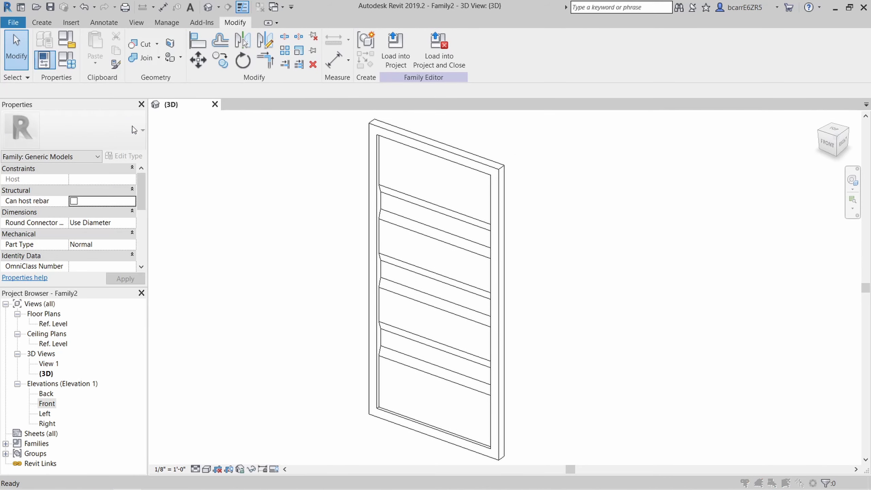
double_click(360, 254)
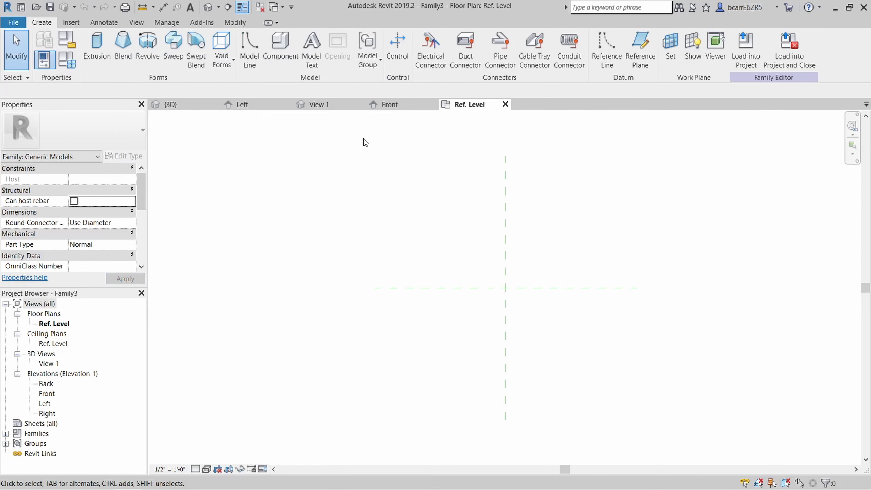
- Close the inactive views and tile the new family's Ref. Level plan beside the panel's 3D view, with both fitted in frame
click(260, 7)
key(w)
key(t)
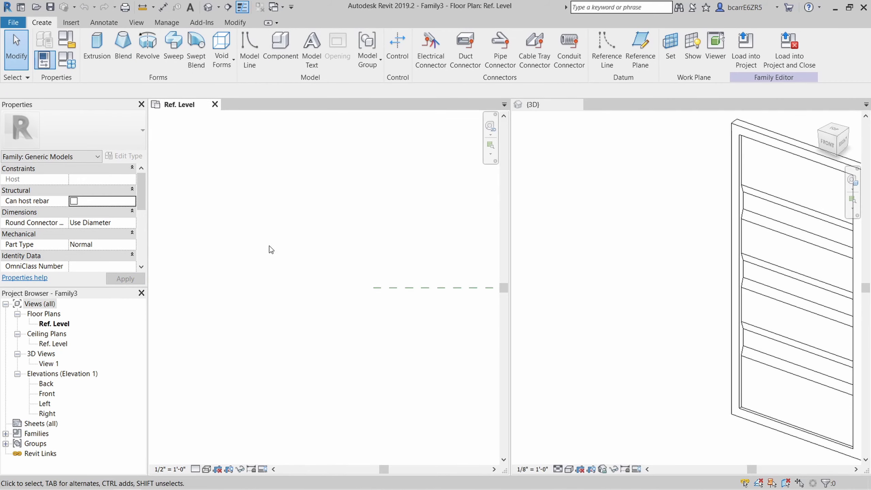
scroll(624, 247, down, 2)
click(595, 189)
key(w)
key(t)
scroll(292, 206, down, 2)
scroll(408, 278, up, 1)
middle_drag(408, 277, 373, 287)
click(673, 275)
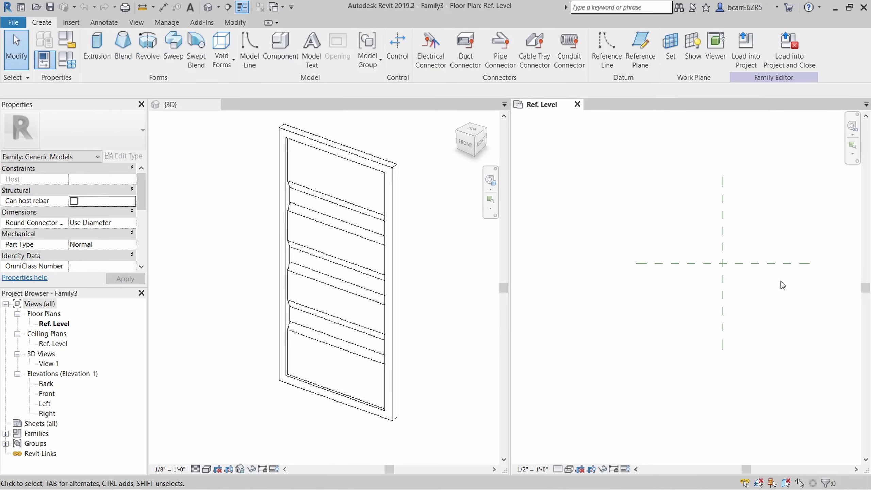
- Load the framed panel family into the new family and place one instance near the reference plane intersection
click(445, 267)
click(396, 52)
click(645, 276)
key(Escape)
- Rotate the placed panel 90 degrees
click(646, 276)
click(245, 65)
click(753, 268)
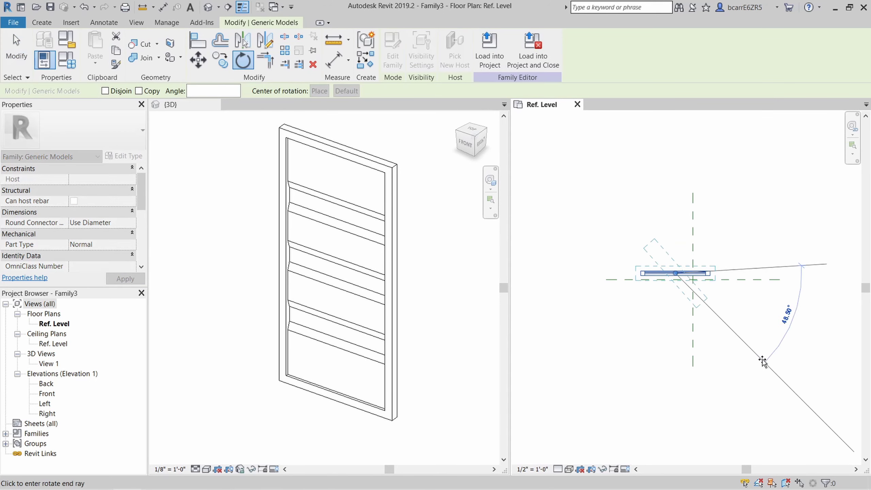
text(90)
key(Return)
- Move the panel to the left of the vertical center plane and align its lower end with the horizontal reference plane
scroll(672, 271, up, 1)
mouse_move(665, 273)
mouse_down()
mouse_move(604, 235)
mouse_move(633, 219)
mouse_up()
key(a)
key(l)
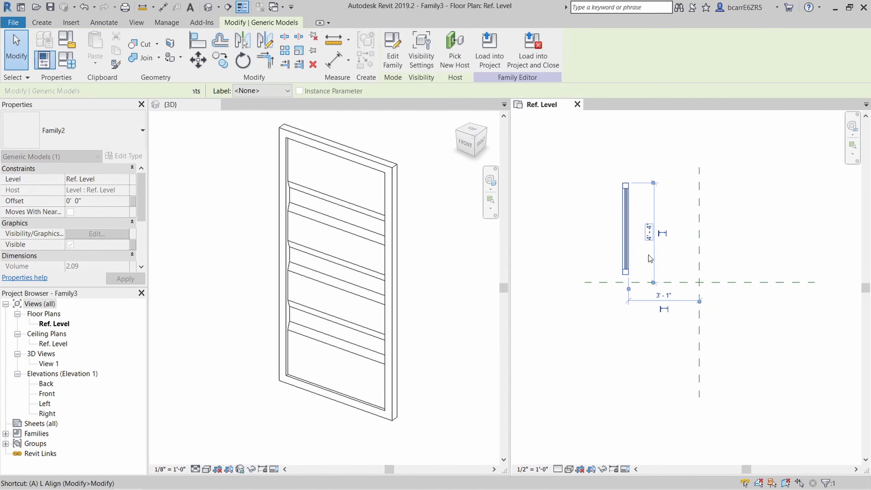
click(639, 282)
click(627, 275)
key(Escape)
- Mirror the panel about the horizontal reference plane, then mirror both panels about the vertical center plane
click(627, 277)
key(m)
key(m)
click(722, 283)
drag(653, 305, 603, 195)
key(m)
key(m)
click(700, 272)
click(568, 278)
scroll(569, 280, down, 1)
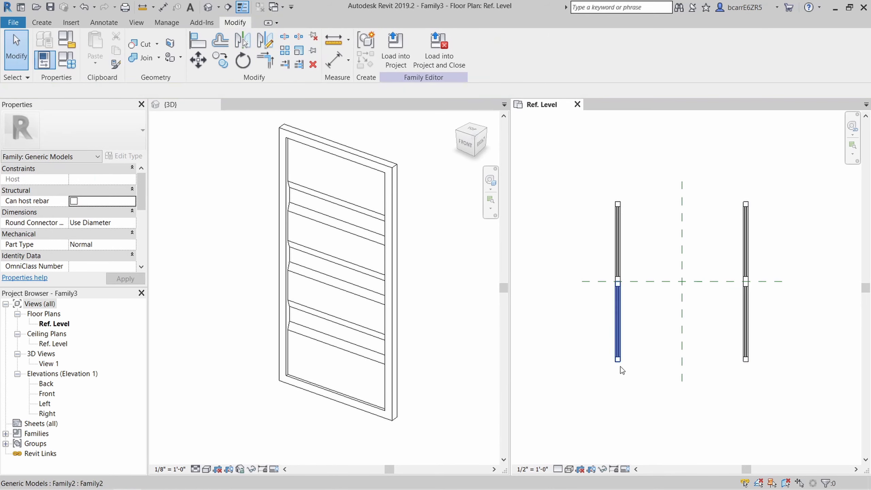
- Return to tabbed views and draw two vertical reference planes in the plan, one outside each pair of panels
key(t)
key(w)
click(41, 23)
click(639, 52)
scroll(322, 149, down, 1)
click(324, 155)
click(325, 386)
click(559, 160)
click(559, 392)
key(Escape)
scroll(498, 154, up, 1)
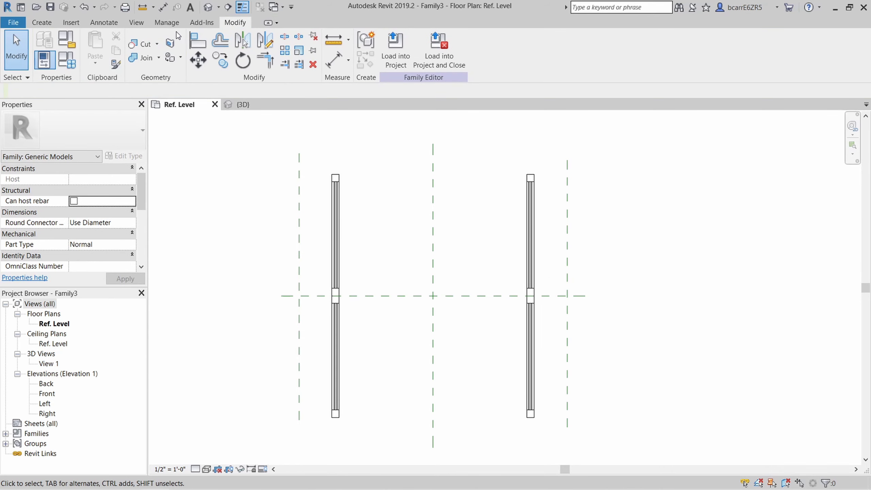
- Add an aligned dimension across the three vertical reference planes above the panels and make its segments equal
click(104, 22)
click(43, 44)
click(299, 205)
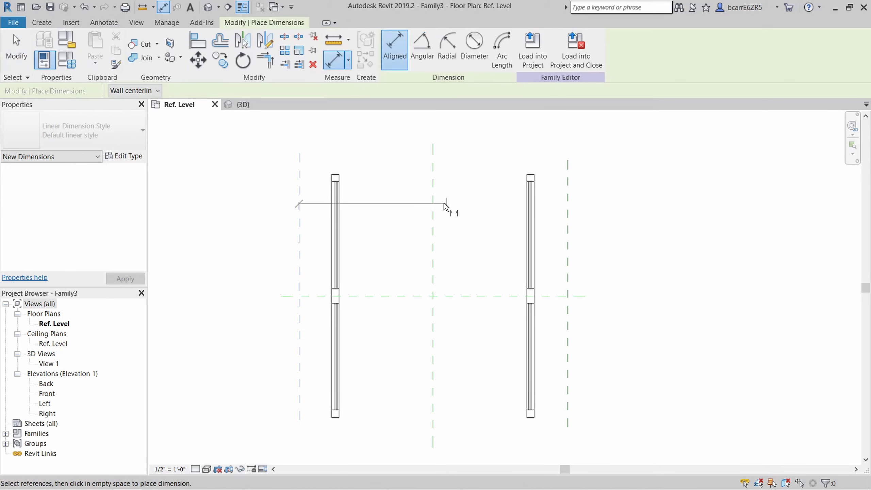
click(433, 202)
click(539, 162)
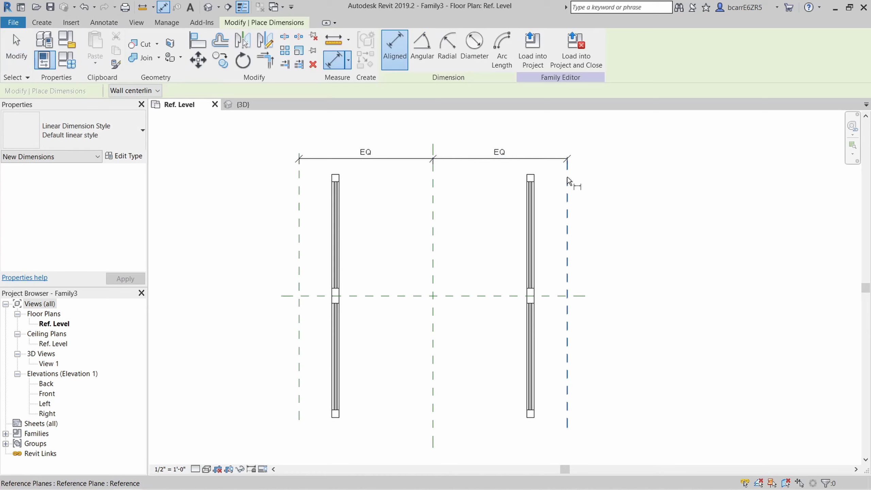
key(Escape)
- Set the right reference plane's distance from the center plane to 10 feet
click(568, 193)
click(500, 209)
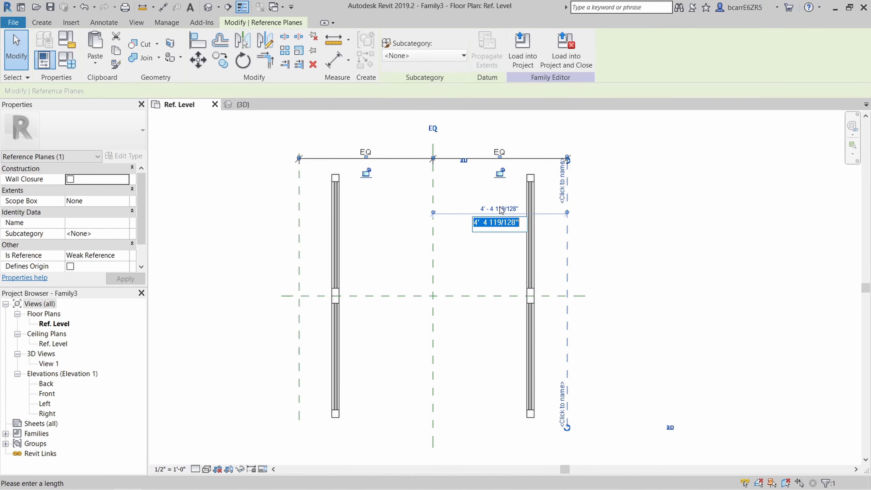
text(10)
key(Return)
click(535, 261)
scroll(533, 261, down, 2)
scroll(382, 203, up, 2)
- Add an overall aligned dimension between the two outer vertical reference planes, placed above the equality dimension
click(104, 23)
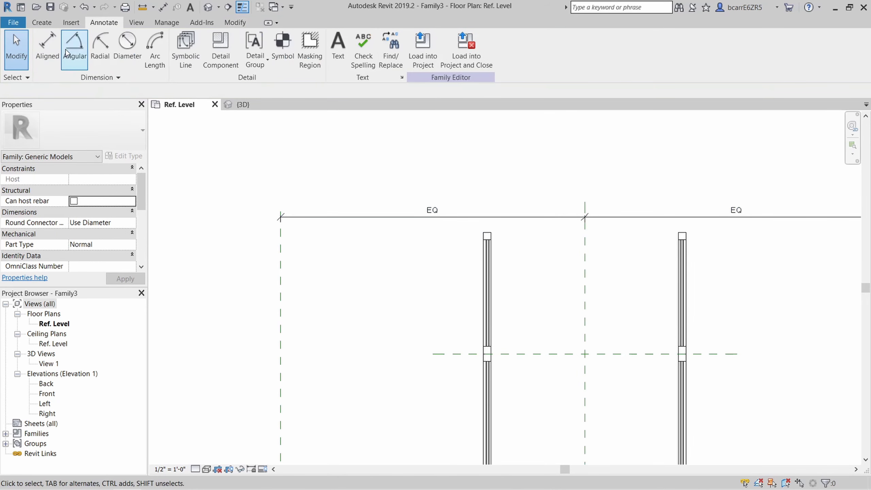
click(47, 48)
click(168, 226)
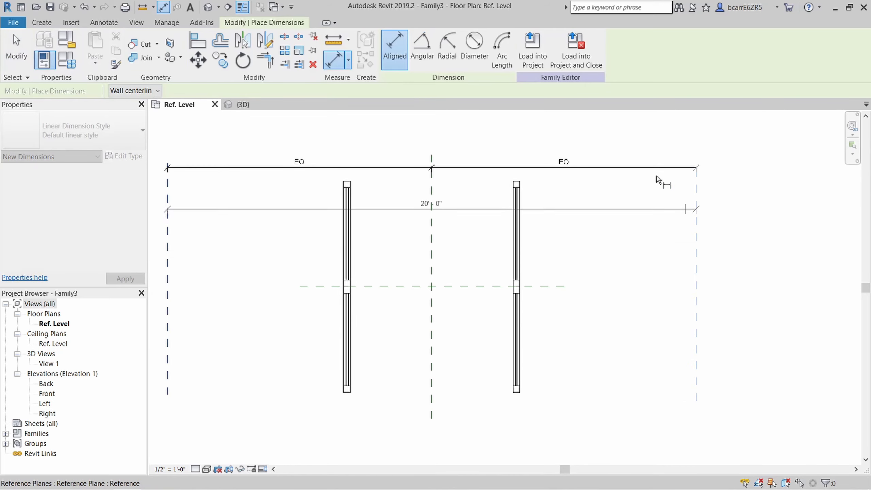
click(620, 154)
key(Escape)
click(547, 152)
click(595, 214)
- Move the left and right panel pairs outward so each sits just outside its outer reference plane
scroll(596, 213, down, 1)
drag(370, 145, 429, 394)
key(m)
key(v)
click(389, 379)
click(223, 380)
drag(512, 130, 596, 396)
key(m)
key(v)
click(529, 374)
click(705, 375)
key(Escape)
- Label the overall dimension with a new family type parameter named Length
click(504, 165)
scroll(485, 135, up, 2)
middle_drag(485, 135, 563, 143)
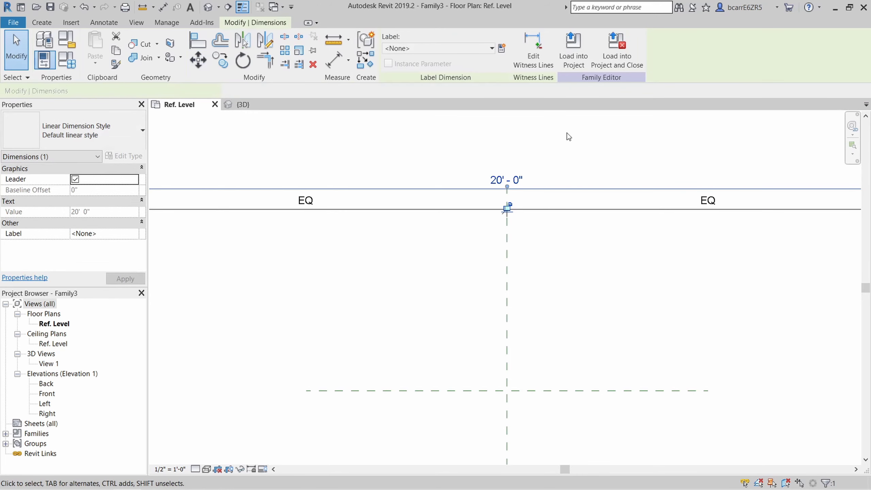
click(502, 48)
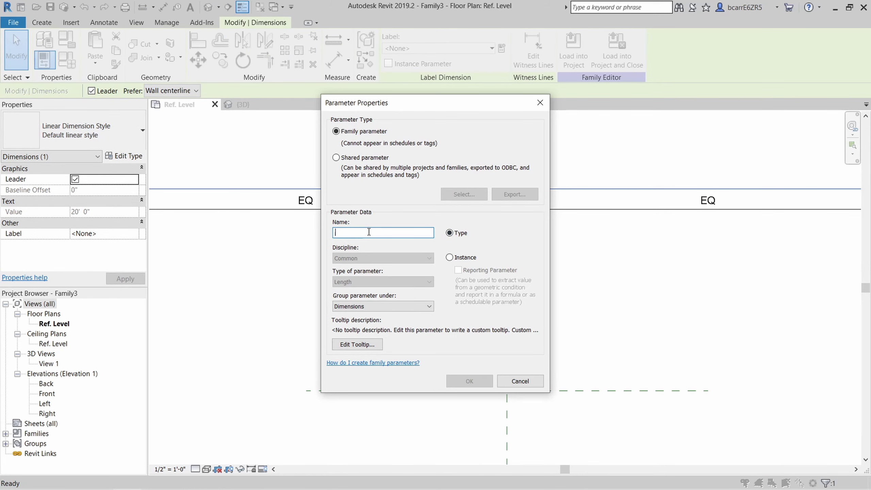
click(469, 381)
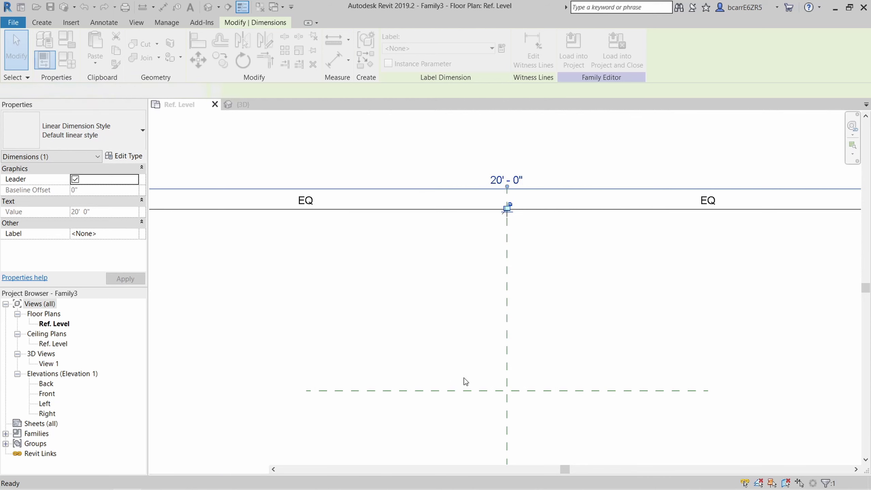
key(Escape)
scroll(510, 151, down, 3)
scroll(344, 202, up, 2)
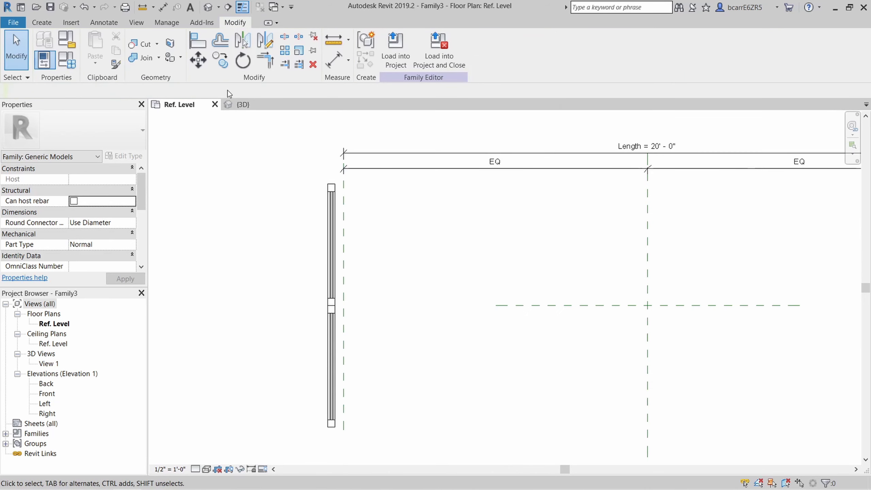
- Draw horizontal symbolic lines joining the left and right panel pairs along their upper and lower ends
click(103, 23)
click(182, 42)
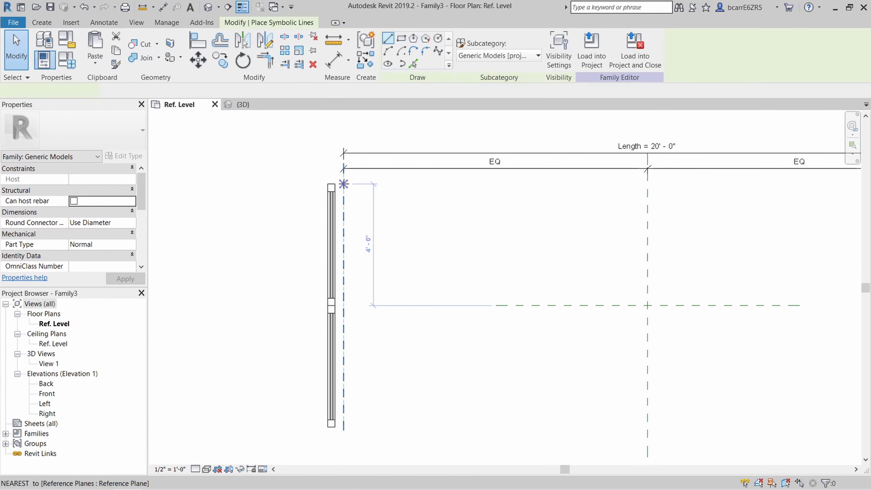
scroll(249, 180, down, 3)
scroll(275, 285, up, 1)
click(295, 287)
click(712, 287)
key(Escape)
key(Escape)
- Rotate the upper left panel about 45 degrees around its upper inner corner so it swings outward like an open door
scroll(298, 150, up, 5)
click(274, 149)
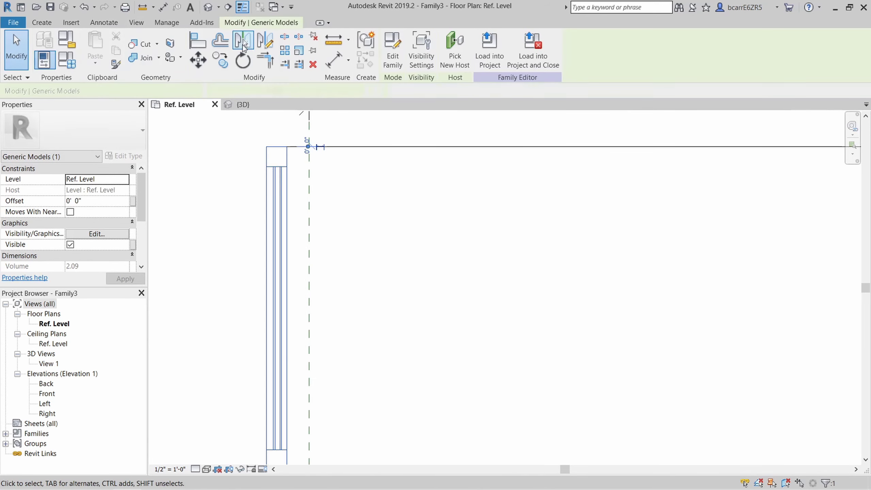
key(r)
key(o)
scroll(322, 168, down, 3)
drag(295, 262, 301, 156)
click(297, 195)
click(239, 219)
scroll(307, 148, up, 2)
key(Escape)
- Align the upper left panel's inner corner with the left reference plane and lock the alignment
middle_drag(308, 148, 443, 155)
key(a)
key(l)
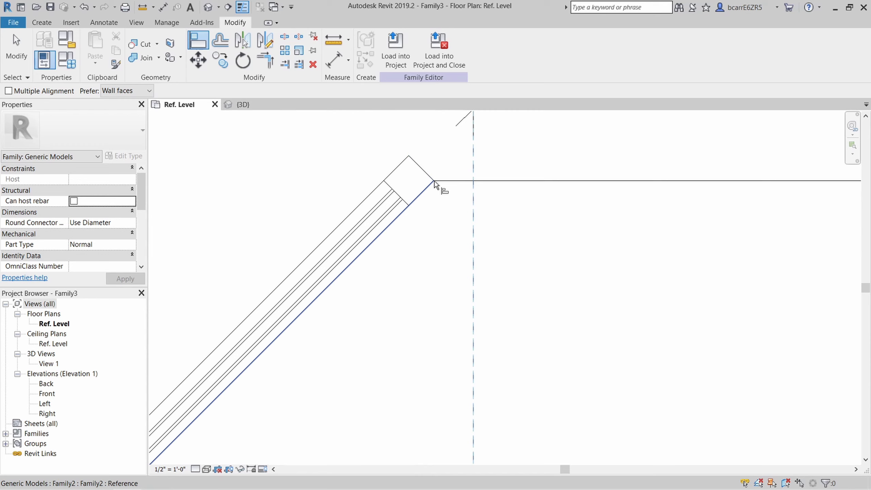
click(433, 183)
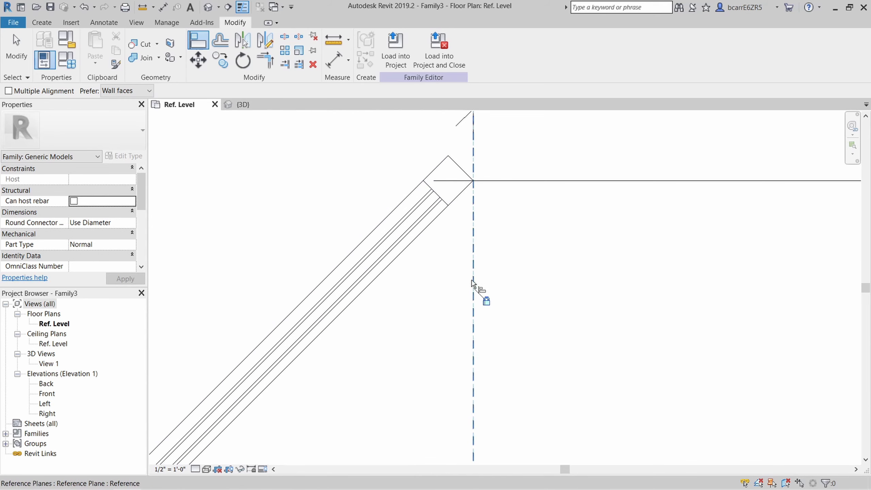
scroll(383, 156, down, 3)
key(Escape)
key(Escape)
scroll(379, 158, down, 2)
- Replace the straight lower left panel with a copy of the angled panel mirrored about the horizontal reference plane
click(389, 302)
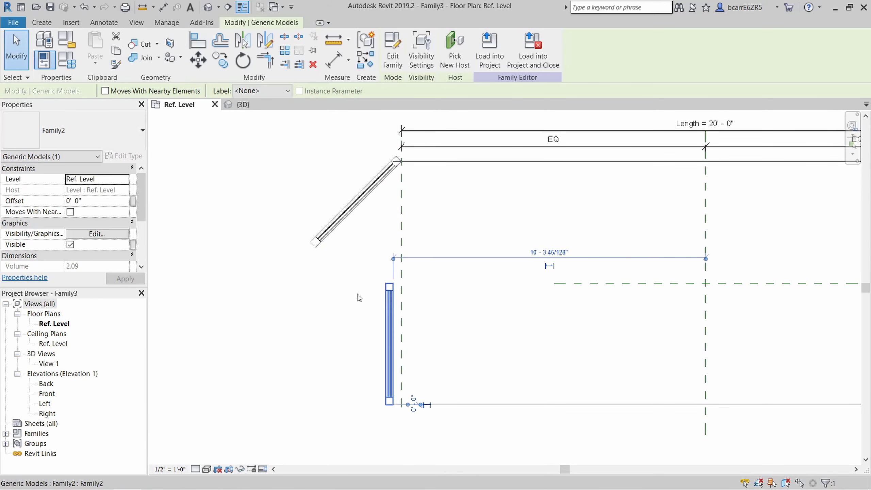
key(Delete)
click(329, 225)
scroll(345, 187, up, 1)
click(240, 48)
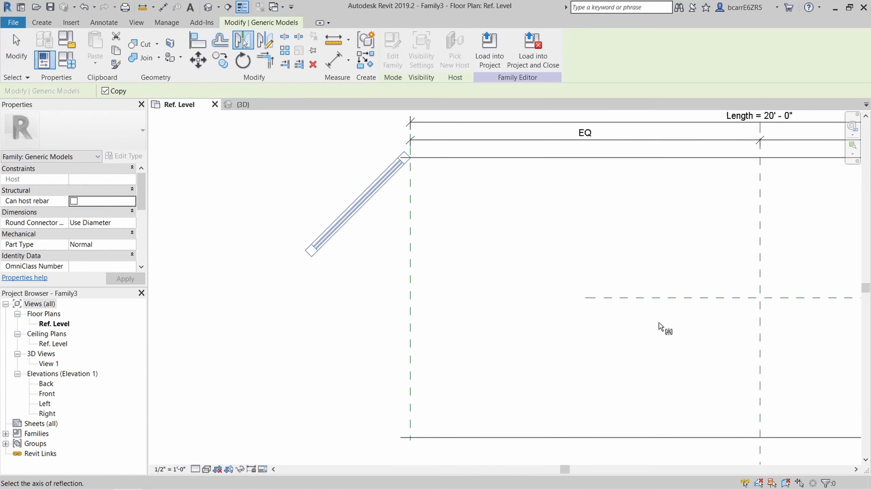
click(649, 304)
key(Escape)
- Shift the mirrored lower left panel slightly off the left reference plane and align its corner back to that plane
scroll(408, 450, up, 2)
click(396, 425)
key(Escape)
click(398, 435)
drag(398, 435, 392, 435)
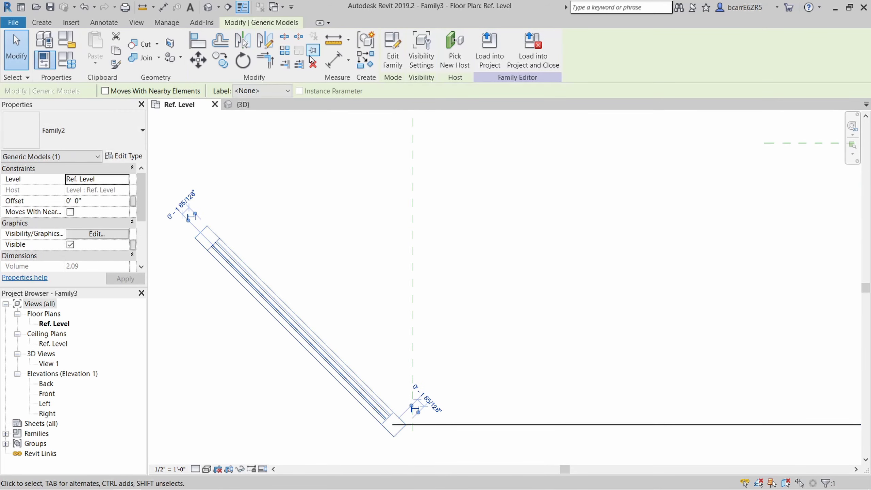
key(Escape)
click(198, 41)
scroll(398, 410, up, 3)
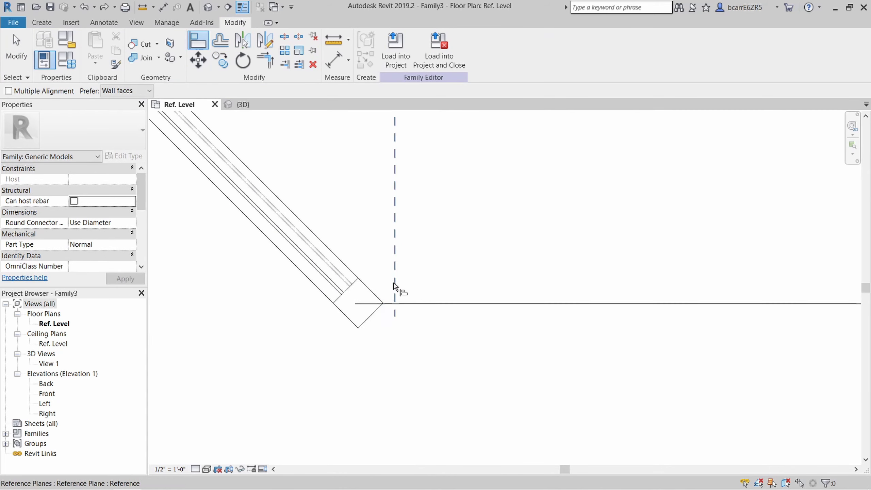
click(384, 303)
click(406, 225)
scroll(323, 338, down, 5)
- Delete the two straight panels outside the right reference plane
key(Escape)
click(806, 279)
key(Delete)
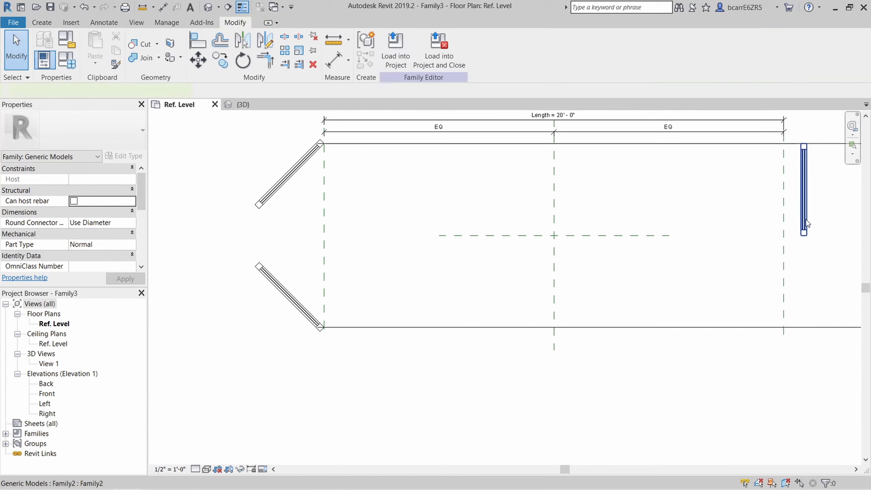
- Mirror the two angled left panels about the vertical center plane and shift the copies slightly beyond the right reference plane
click(299, 296)
ctrl+click(278, 185)
click(243, 41)
click(555, 217)
drag(734, 205, 697, 305)
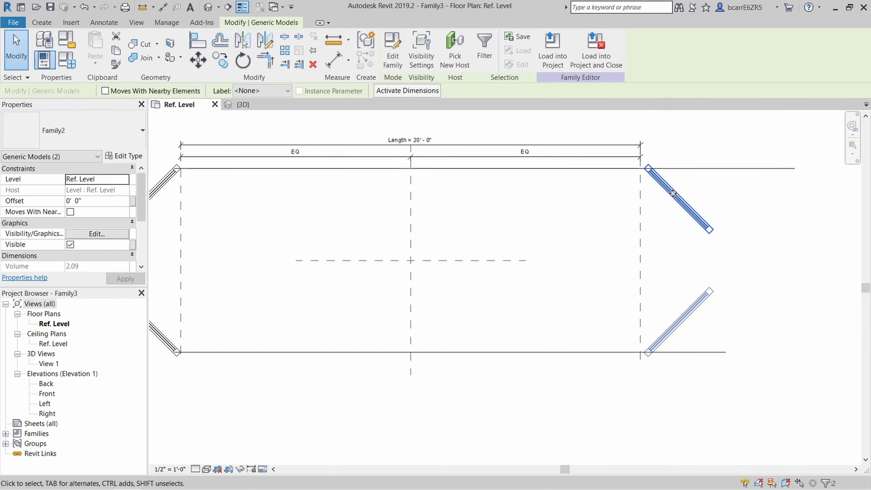
- Align the upper right panel's inner corner with the right reference plane and lock the alignment
scroll(661, 150, up, 5)
click(660, 147)
middle_drag(595, 185, 477, 174)
click(205, 47)
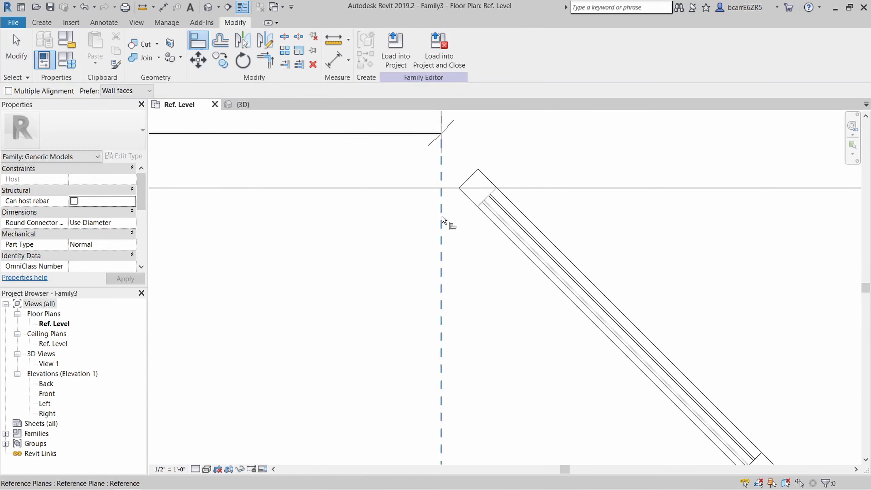
click(456, 189)
click(454, 317)
scroll(429, 160, down, 5)
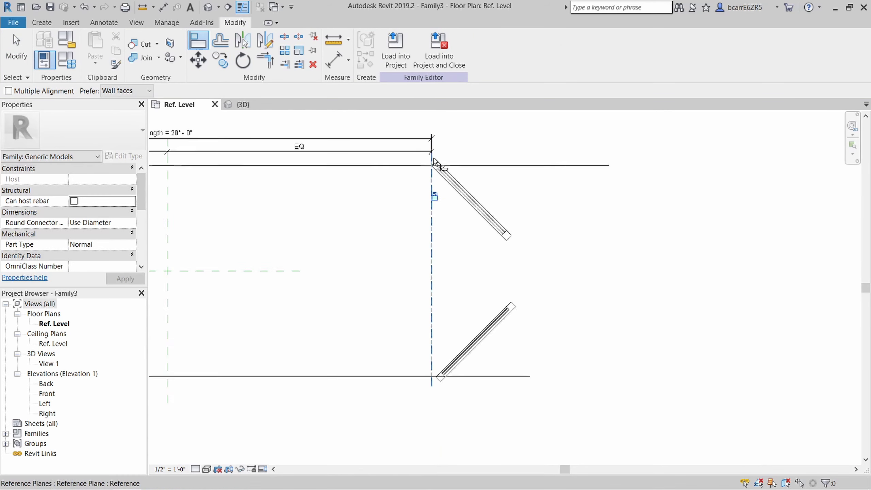
- Align the lower right panel's inner corner with the right reference plane
middle_drag(445, 373, 457, 289)
scroll(457, 289, up, 5)
click(425, 301)
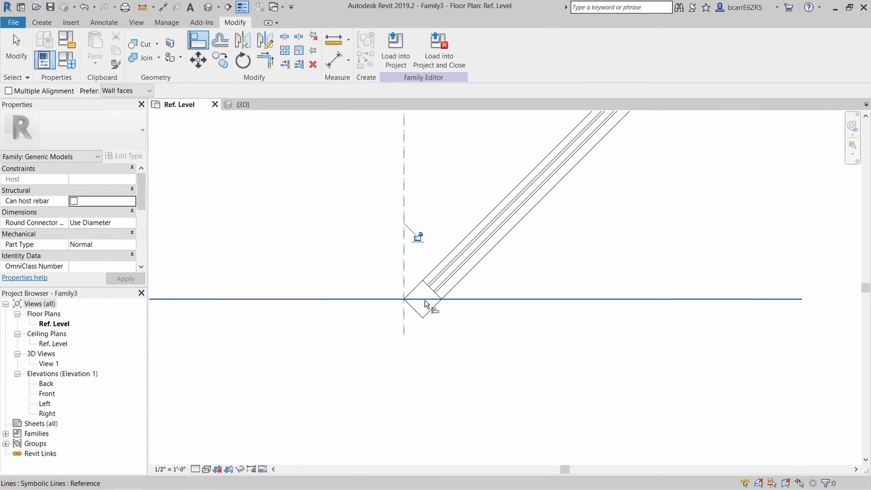
scroll(505, 325, down, 5)
key(Escape)
- Place an angular dimension between the left reference plane and the upper left panel's inner edge
scroll(194, 186, up, 5)
middle_drag(193, 185, 368, 216)
click(104, 23)
click(75, 48)
click(407, 209)
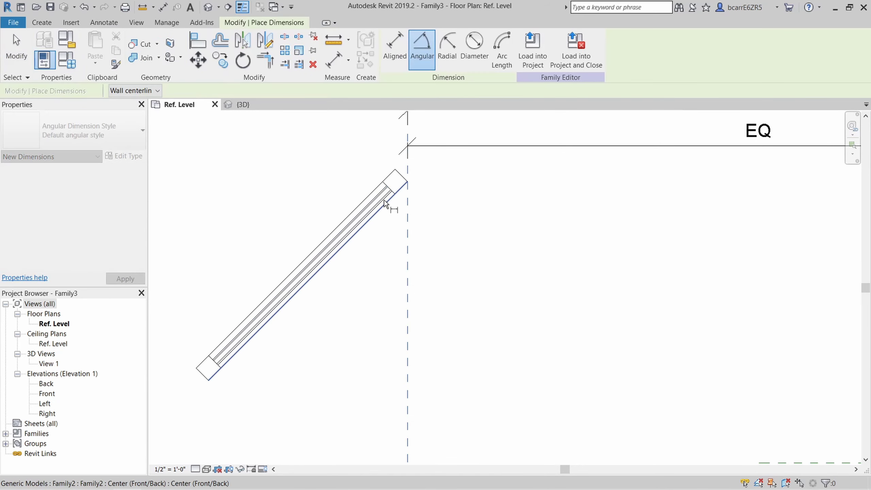
click(385, 203)
click(365, 326)
key(Escape)
key(Escape)
- Label the angular dimension with a new instance family parameter named Angle
click(367, 319)
click(502, 48)
text(a)
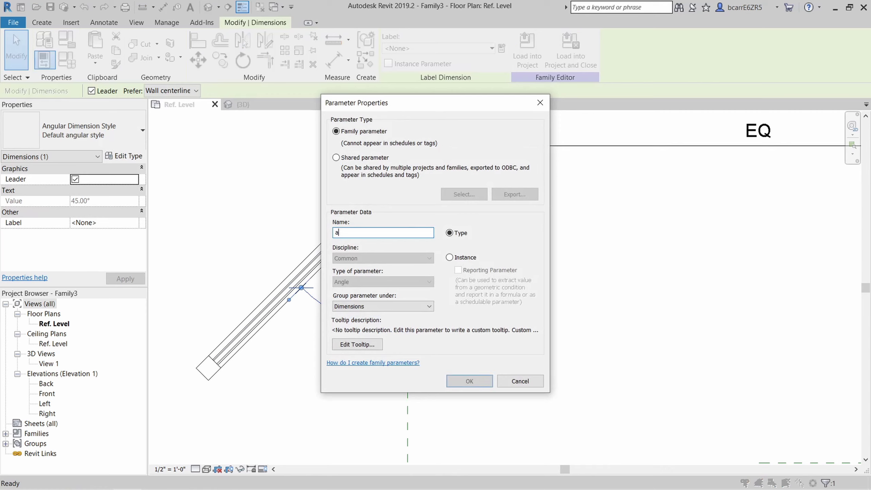
click(455, 259)
click(468, 381)
- Move the Angle dimension's arc farther from the upper left panel's hinge corner
scroll(408, 317, down, 1)
click(371, 329)
middle_drag(356, 329, 384, 268)
click(394, 244)
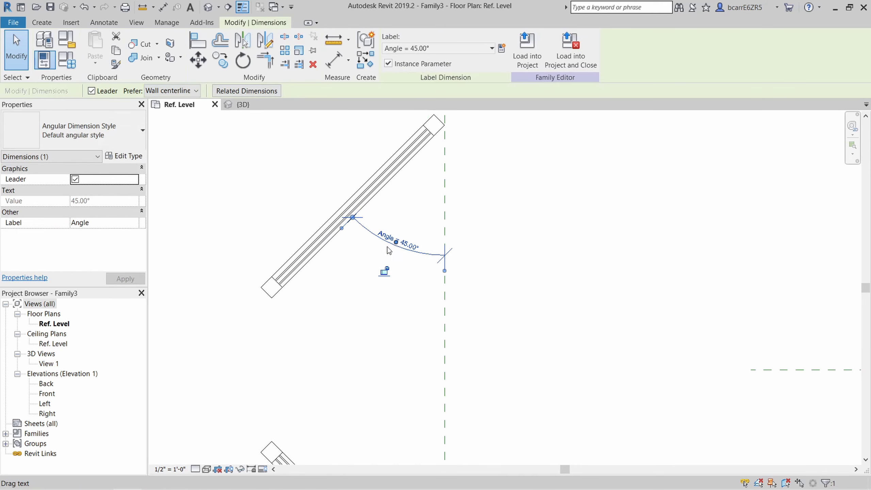
drag(369, 234, 363, 271)
click(442, 350)
- Place an angular dimension between the left reference plane and the lower left panel
scroll(475, 380, down, 2)
middle_drag(480, 420, 478, 313)
click(104, 23)
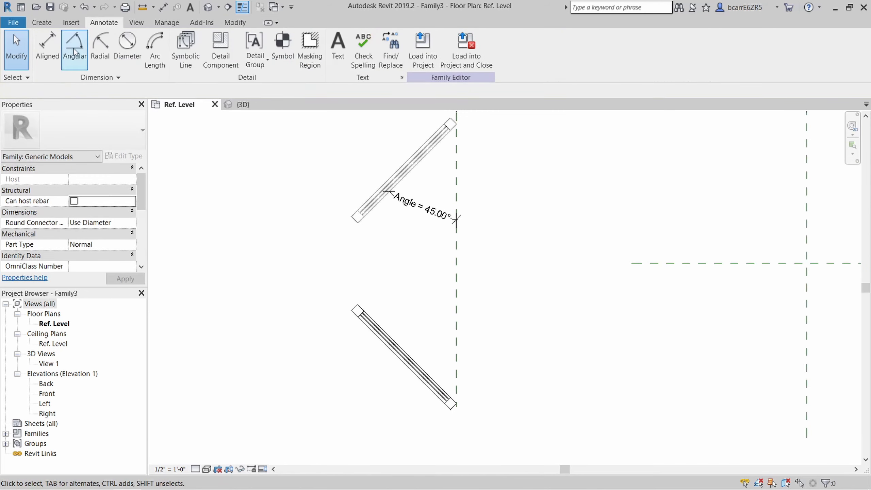
click(73, 48)
- Place angular dimensions between the right reference plane and the upper and lower right panels
scroll(430, 325, down, 2)
scroll(706, 243, up, 2)
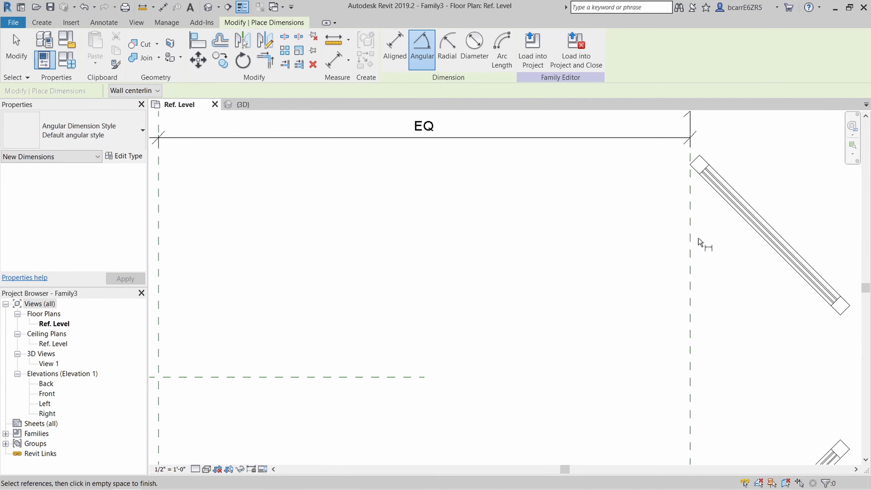
click(690, 242)
click(755, 219)
click(727, 236)
scroll(727, 237, down, 4)
click(661, 375)
click(713, 380)
click(734, 321)
scroll(777, 266, down, 5)
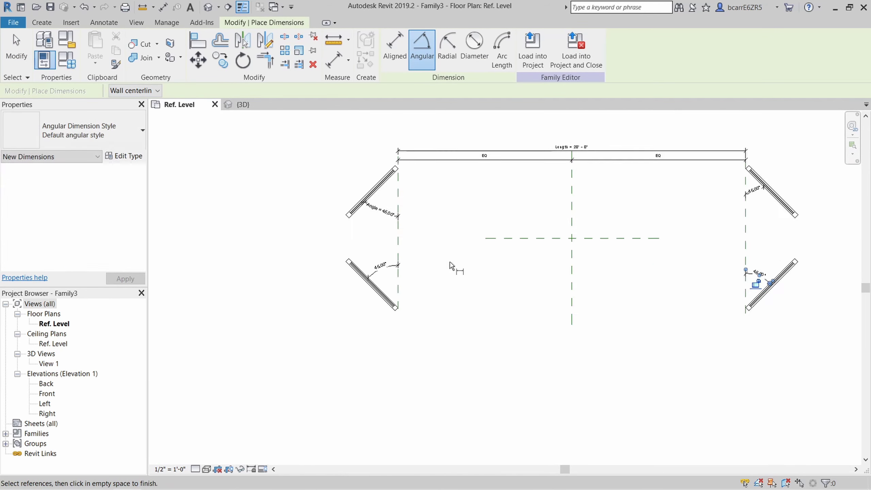
key(Escape)
key(Escape)
- Label the three remaining angular dimensions with the Angle parameter
scroll(423, 236, up, 2)
click(346, 292)
scroll(315, 292, down, 1)
ctrl+click(836, 189)
ctrl+click(843, 300)
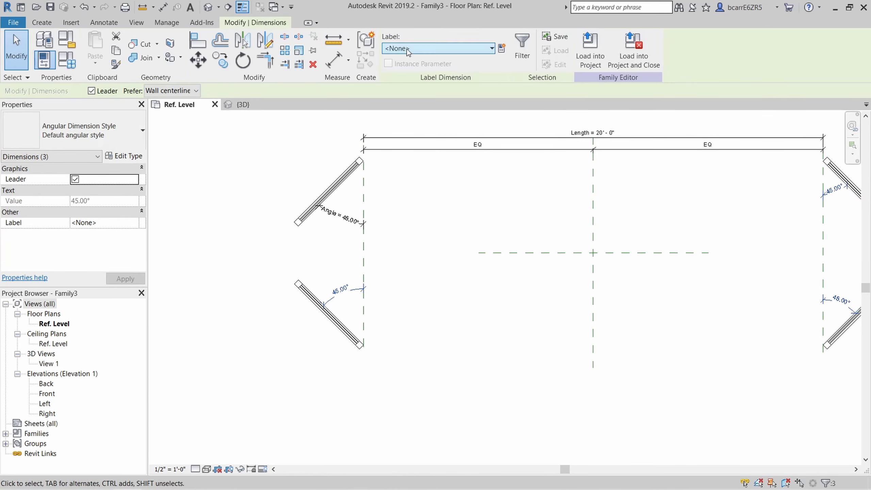
key(Escape)
- In the Left elevation, start an extrusion and sketch a rectangle around the outer edges of the two door panels
scroll(358, 279, up, 3)
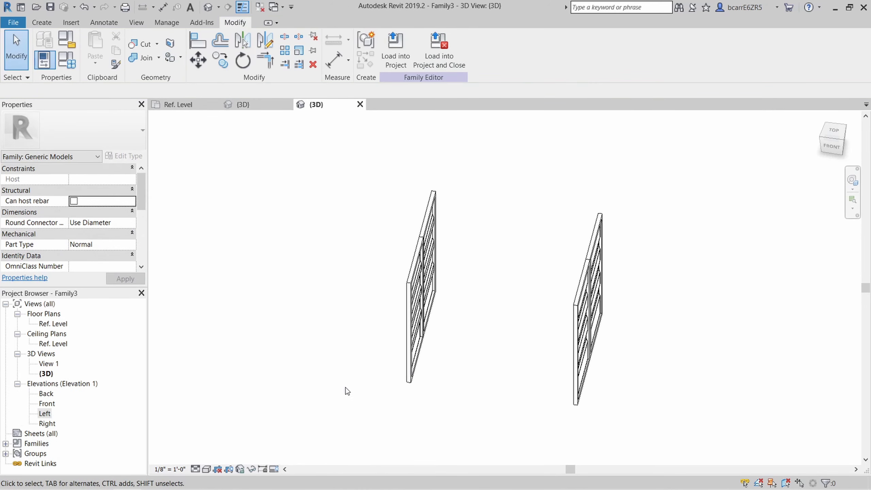
shift+middle_drag(345, 387, 395, 359)
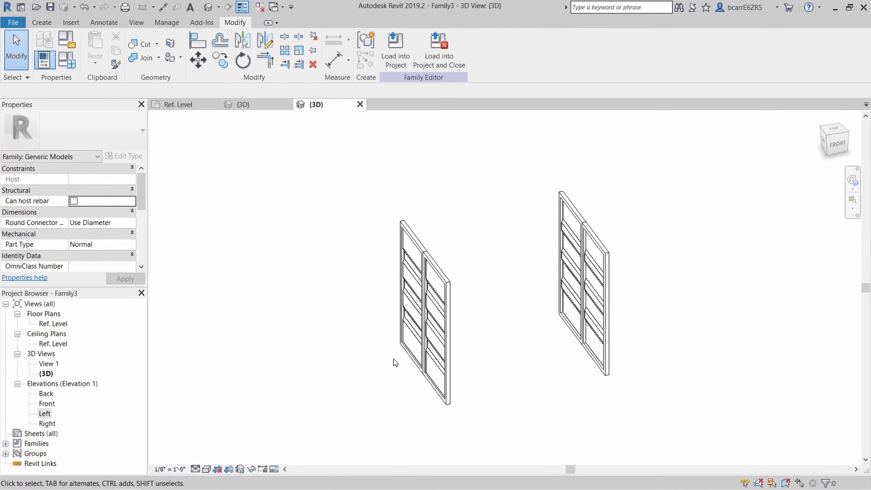
double_click(45, 413)
click(67, 60)
key(Escape)
click(42, 22)
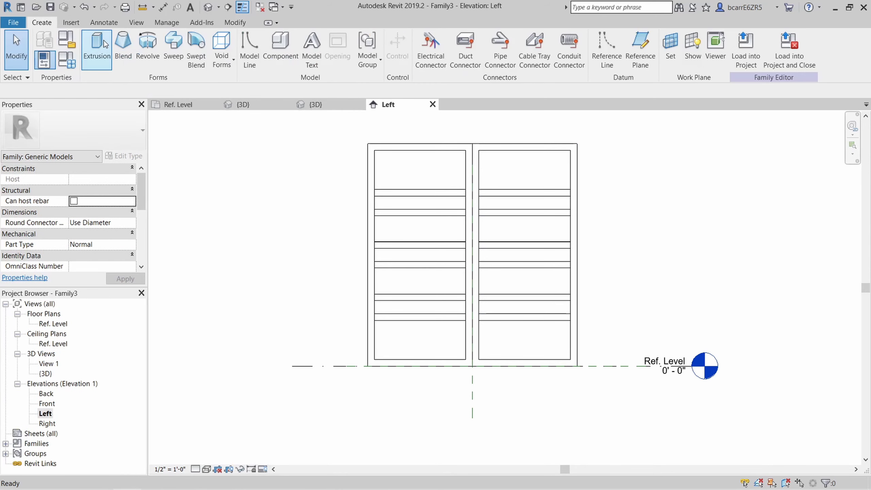
click(97, 46)
click(426, 38)
click(368, 144)
click(578, 366)
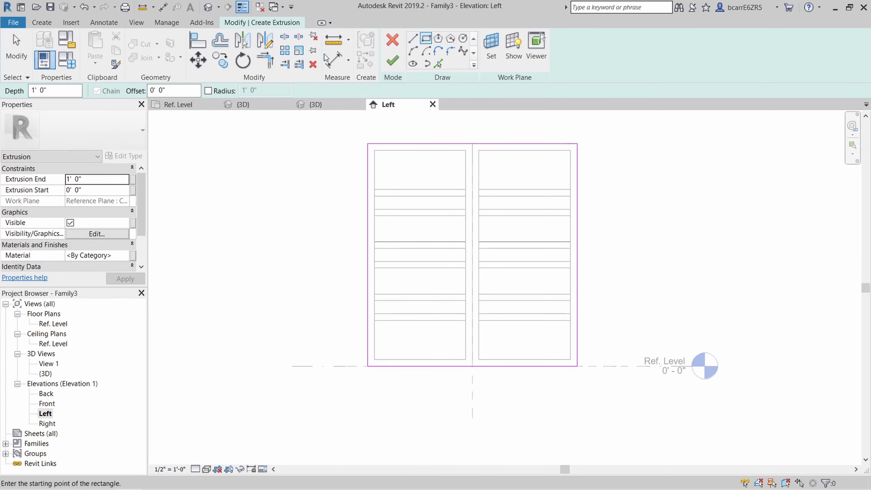
- Offset a copy of the rectangle inward to the inner edge of the panels' frame
click(221, 40)
drag(246, 90, 204, 86)
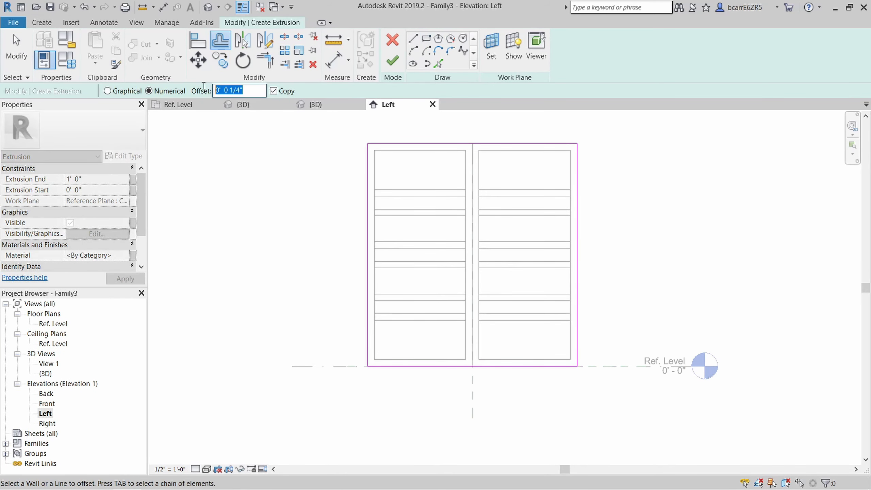
click(409, 146)
scroll(466, 148, up, 2)
key(Escape)
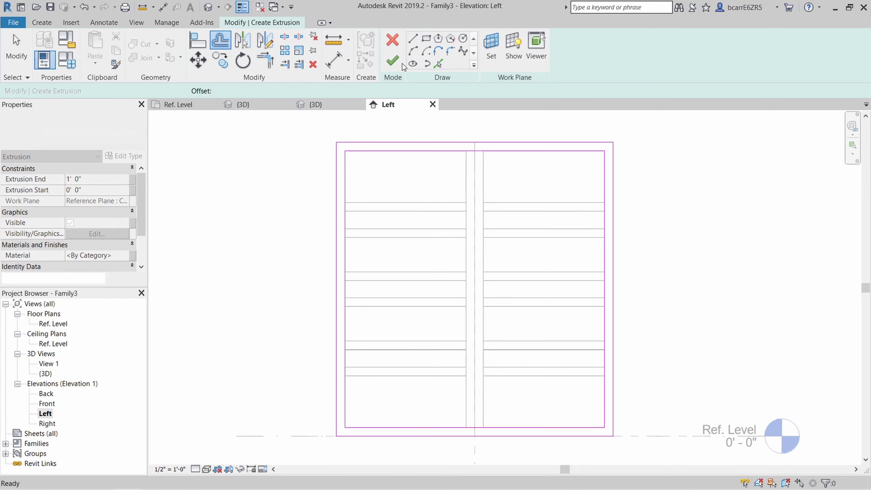
- Set the extrusion end to 3" and finish the end frame extrusion
click(115, 178)
click(393, 61)
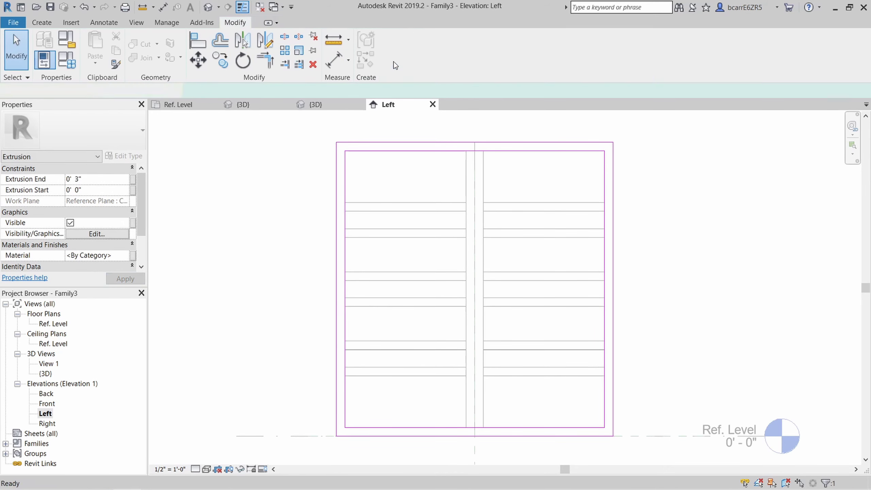
click(430, 181)
scroll(438, 210, down, 1)
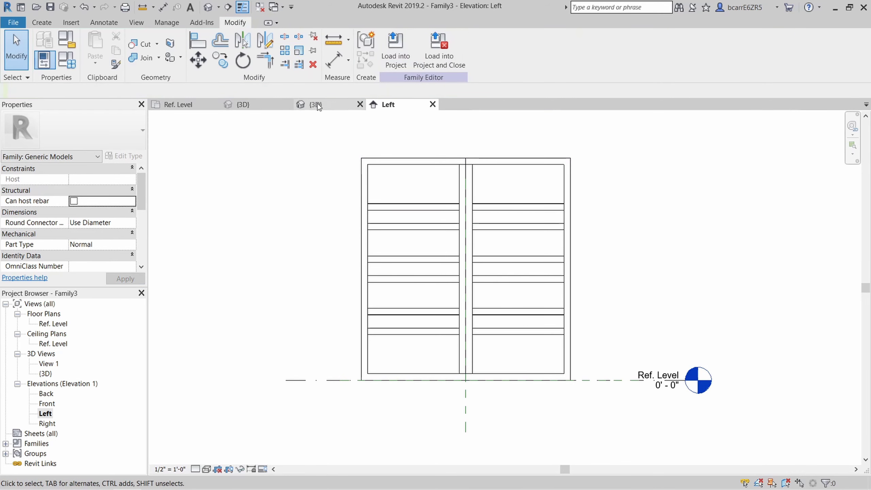
- In the Ref. Level plan, reassign the end frame extrusion's work plane to the left reference plane
double_click(53, 324)
click(507, 206)
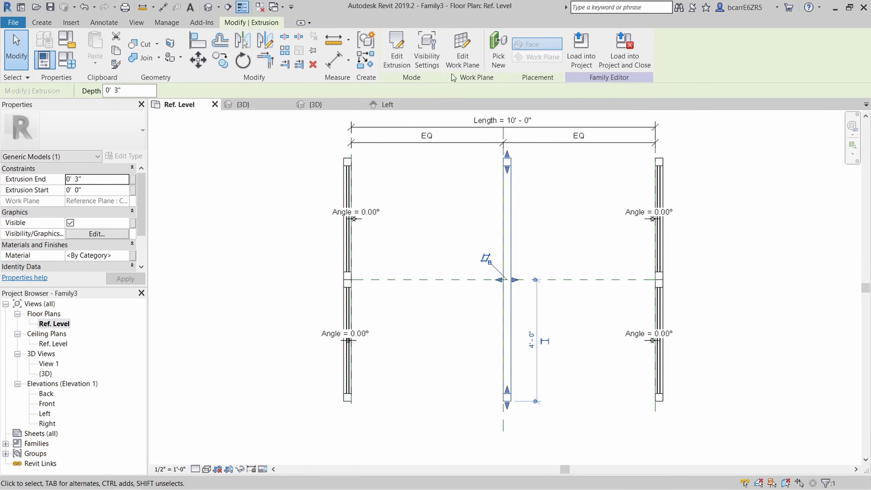
click(462, 55)
click(348, 264)
click(407, 315)
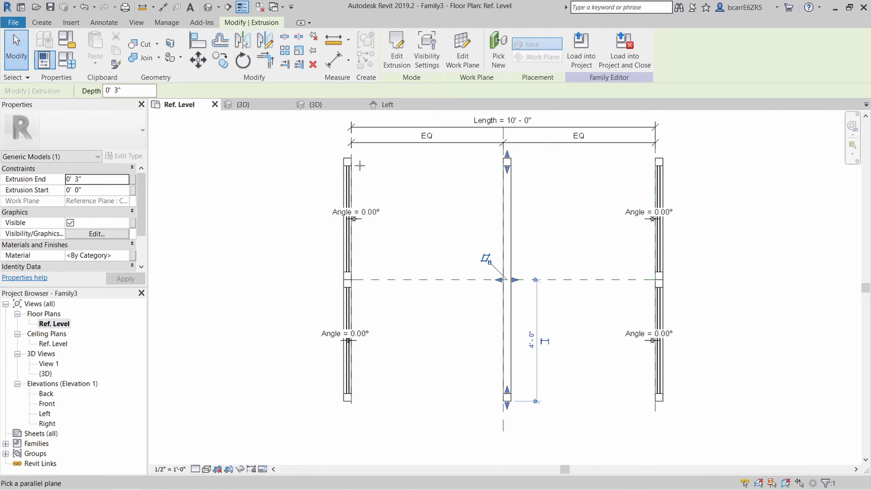
click(351, 154)
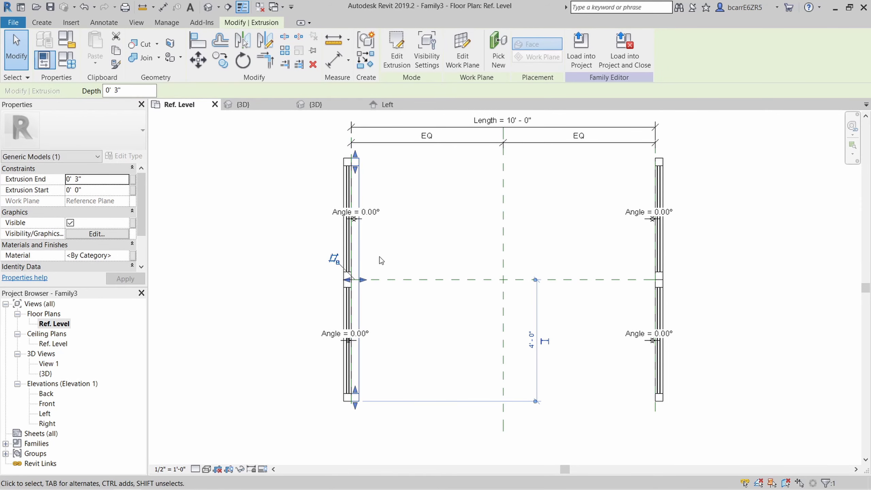
scroll(356, 257, up, 1)
key(Return)
key(Escape)
key(Escape)
- Copy the left end frame extrusion in place
click(356, 248)
key(c)
key(o)
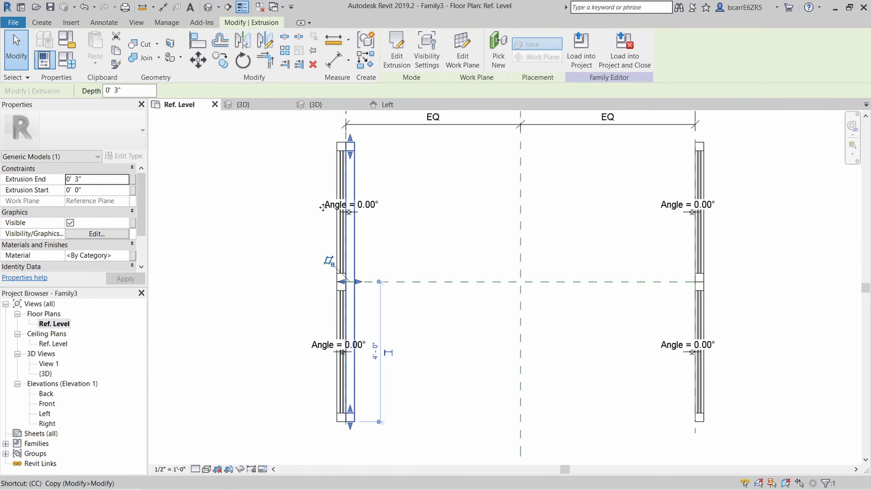
key(Escape)
key(Escape)
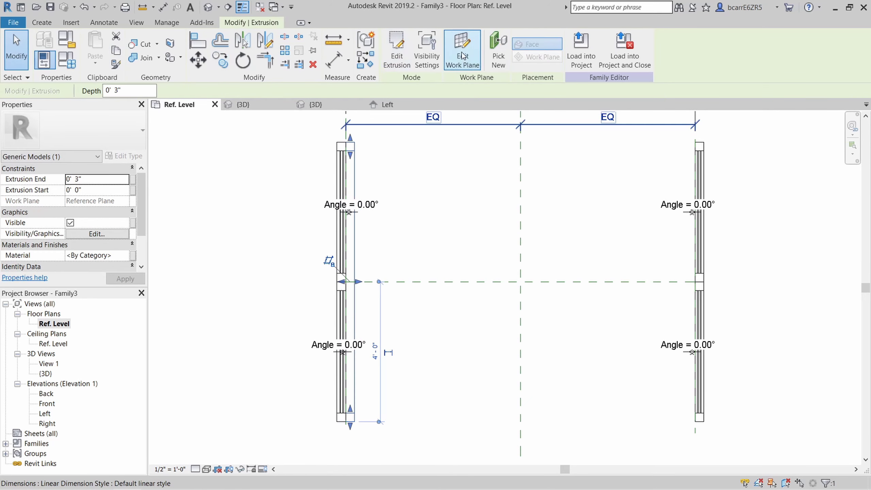
- Reassign the copied end frame's work plane to the right reference plane
click(463, 51)
click(400, 312)
scroll(695, 143, up, 2)
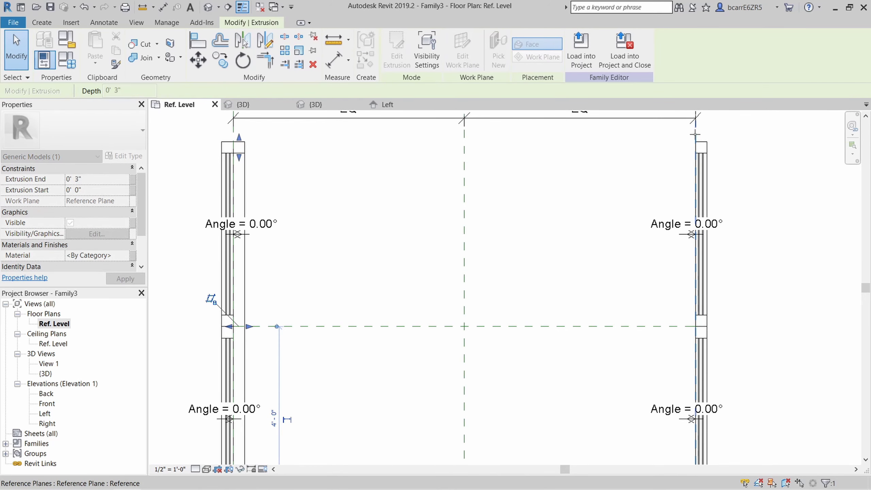
click(695, 141)
scroll(580, 156, down, 1)
- Set the right end frame's extrusion end to -3" so it extends toward the container's interior
click(102, 179)
text(-3)
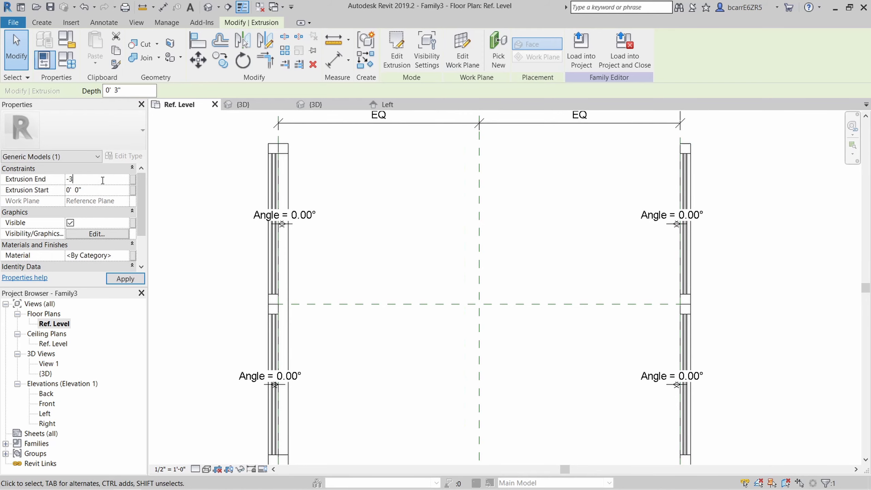
text(")
click(125, 278)
click(577, 299)
- Examine both end frames and their position against the door panels from several angles in the 3D view
click(208, 6)
shift+middle_drag(461, 340, 394, 359)
scroll(459, 209, up, 3)
click(456, 202)
scroll(453, 176, down, 2)
shift+middle_drag(453, 182, 562, 363)
ctrl+click(588, 191)
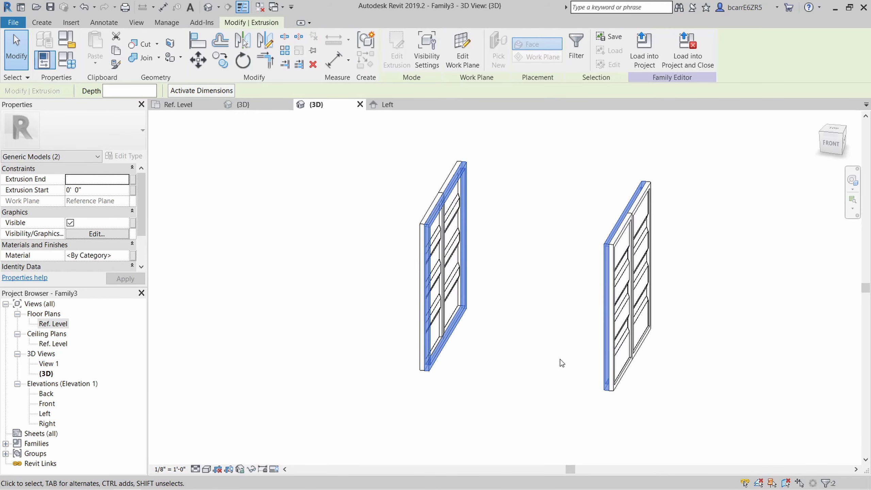
key(Escape)
- In the Left elevation, start an extrusion and sketch a 3" square in the frame's upper left corner
double_click(44, 414)
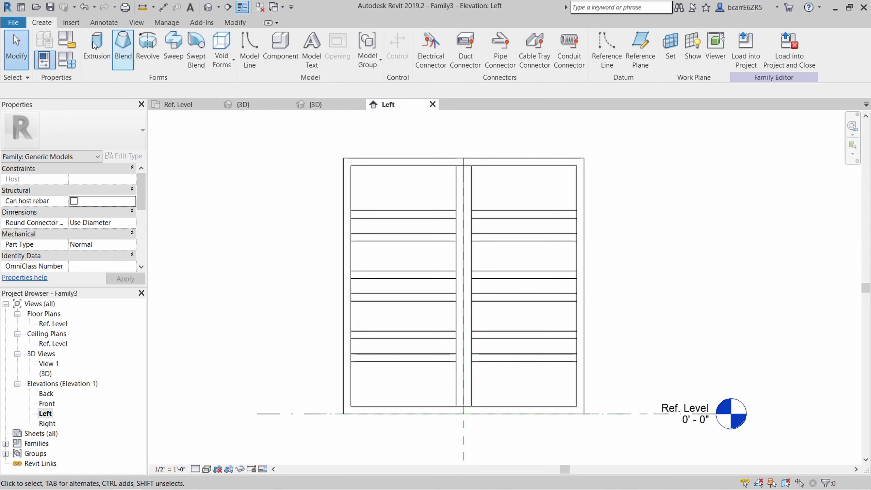
click(96, 48)
click(425, 38)
scroll(342, 175, up, 2)
click(359, 158)
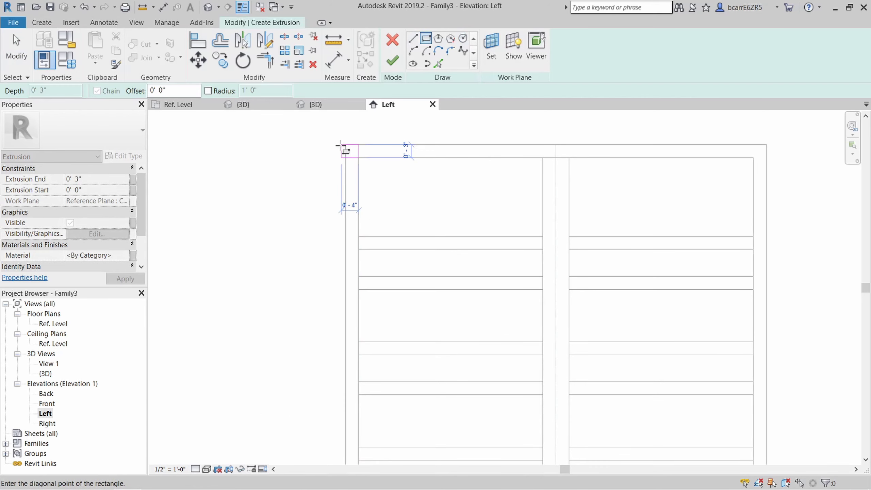
click(346, 145)
key(Escape)
key(Escape)
scroll(307, 113, down, 1)
- Mirror the corner square about the vertical center line to the frame's upper right corner
click(265, 40)
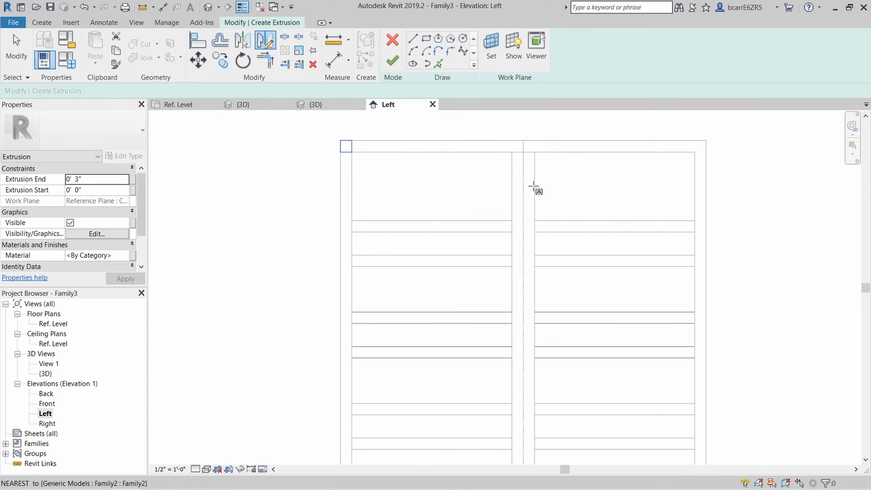
click(524, 177)
click(523, 213)
- Mirror both upper squares about the frame's horizontal midline to the lower corners and finish the extrusion
scroll(386, 151, down, 1)
drag(330, 128, 725, 194)
key(d)
key(m)
click(681, 310)
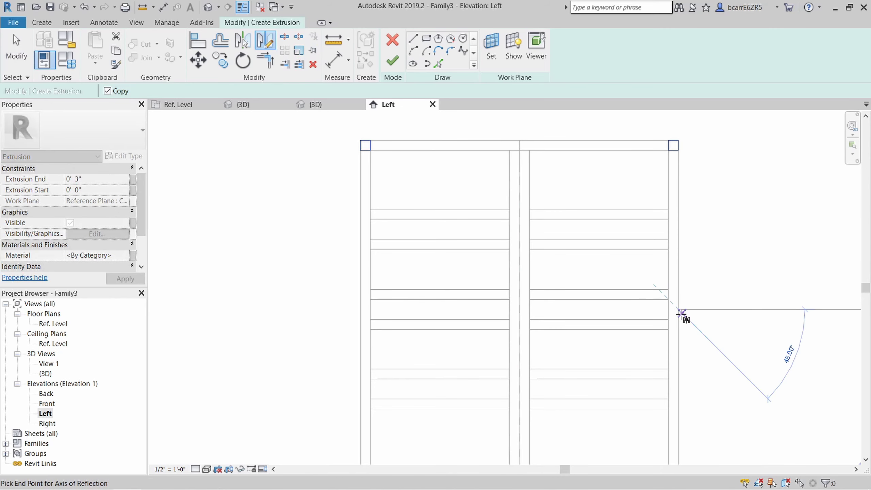
scroll(696, 295, down, 1)
click(705, 299)
scroll(690, 393, up, 1)
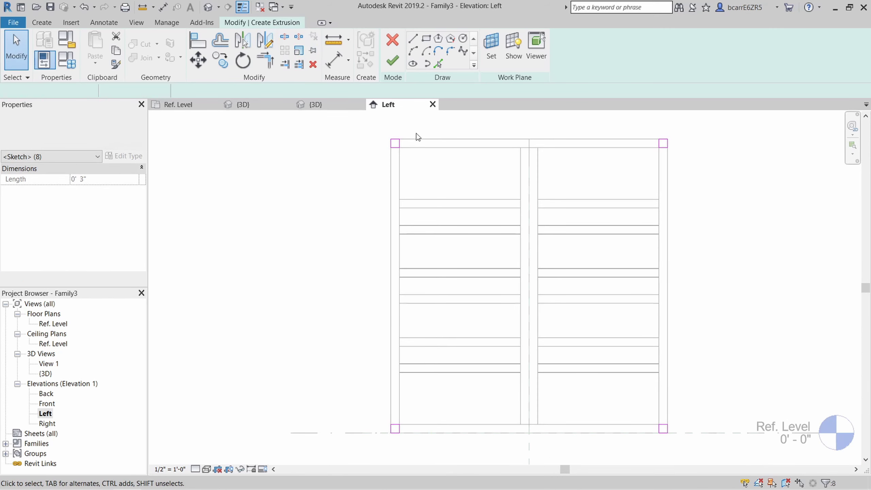
click(392, 61)
- In the Front elevation, stretch the rail extrusion outward on both sides of the vertical center plane
double_click(44, 404)
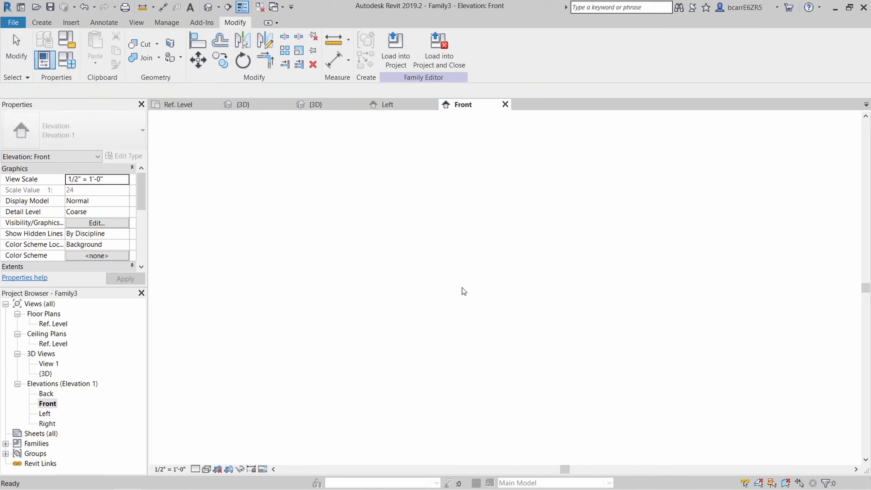
scroll(759, 287, up, 5)
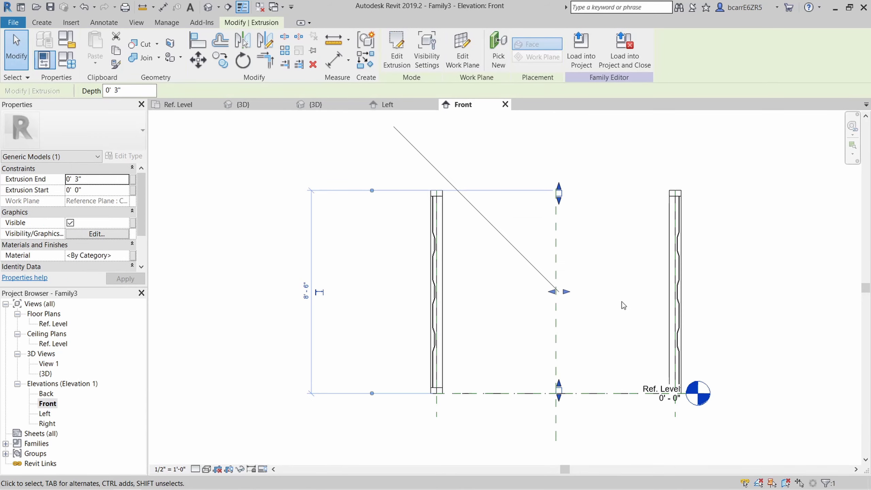
click(605, 339)
click(558, 402)
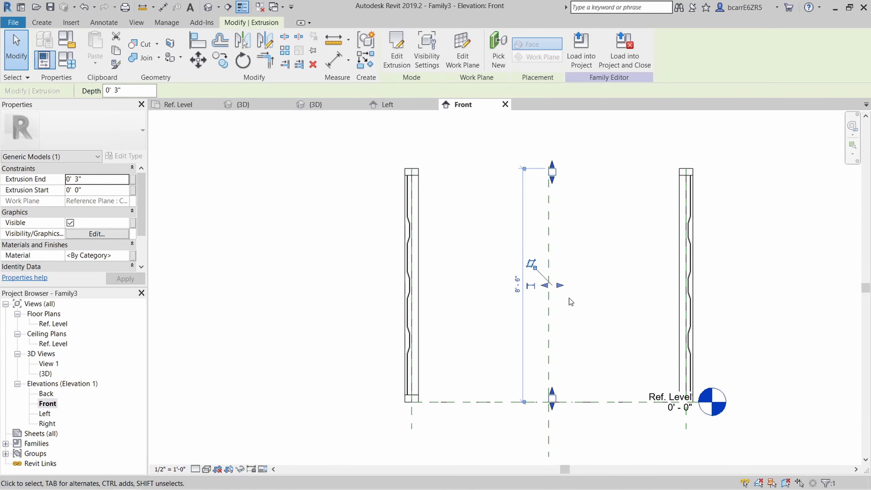
drag(545, 286, 490, 287)
click(475, 340)
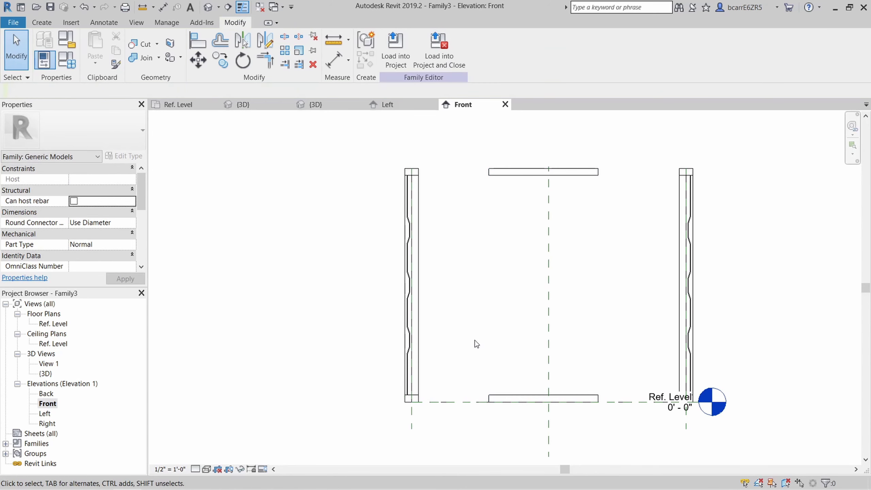
- Align the rail extrusion's two ends with the left and right reference planes
click(194, 44)
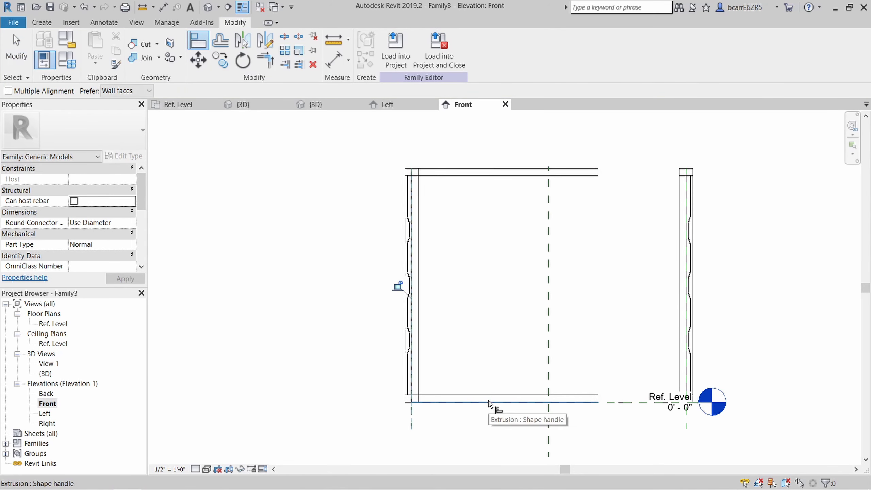
click(678, 446)
click(598, 399)
- In the 3D view, set the container's Length parameter to 20' and apply it
click(208, 7)
shift+middle_drag(592, 296, 601, 389)
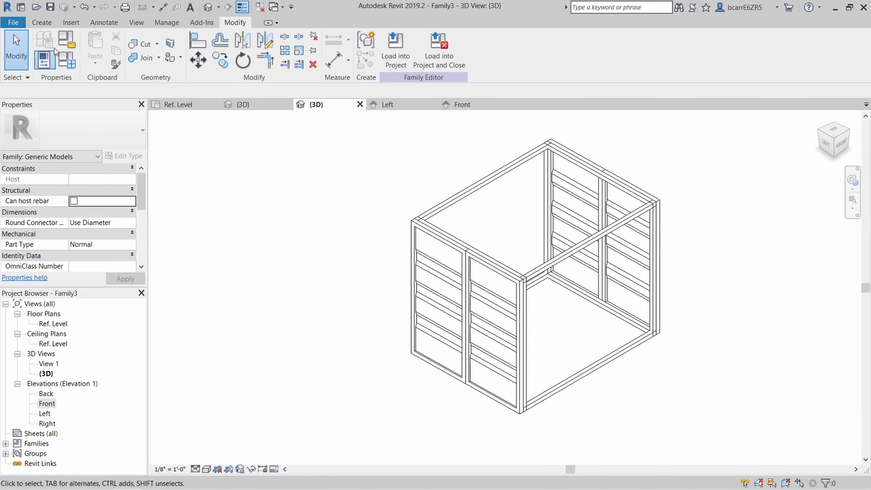
click(68, 66)
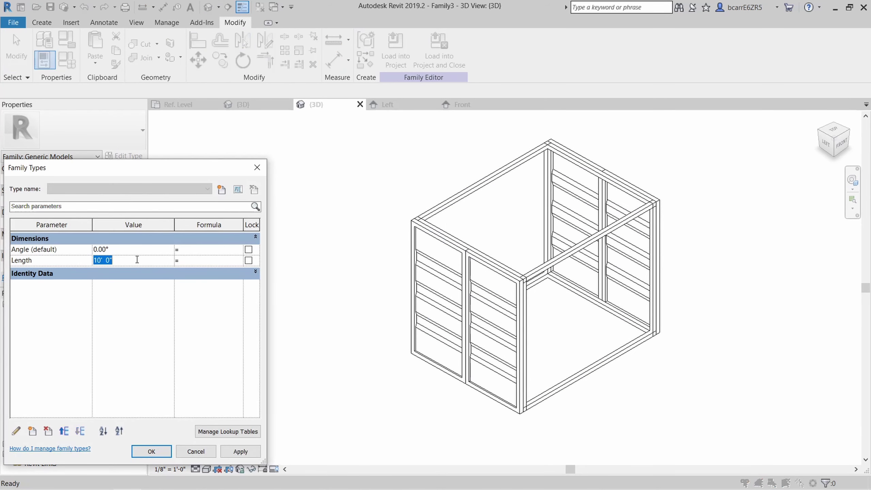
click(242, 451)
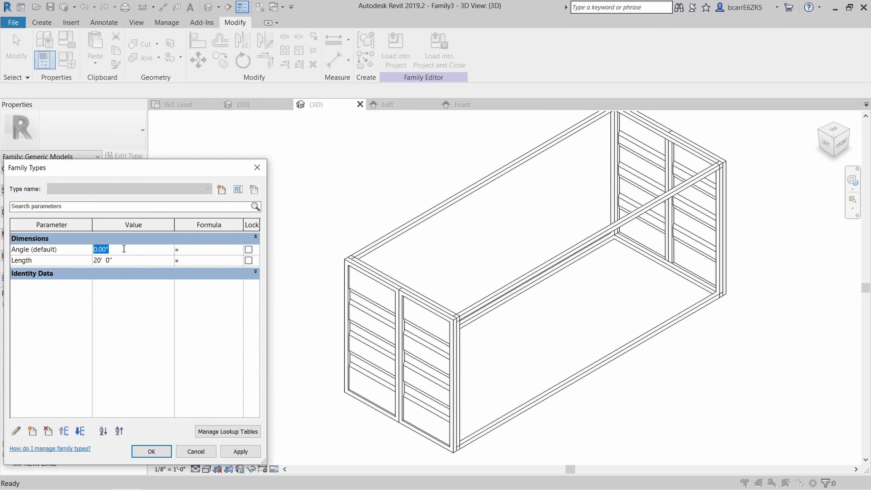
- Flex the doors with Angle values of 45° and 90°, and set the Length parameter to 10'
click(240, 452)
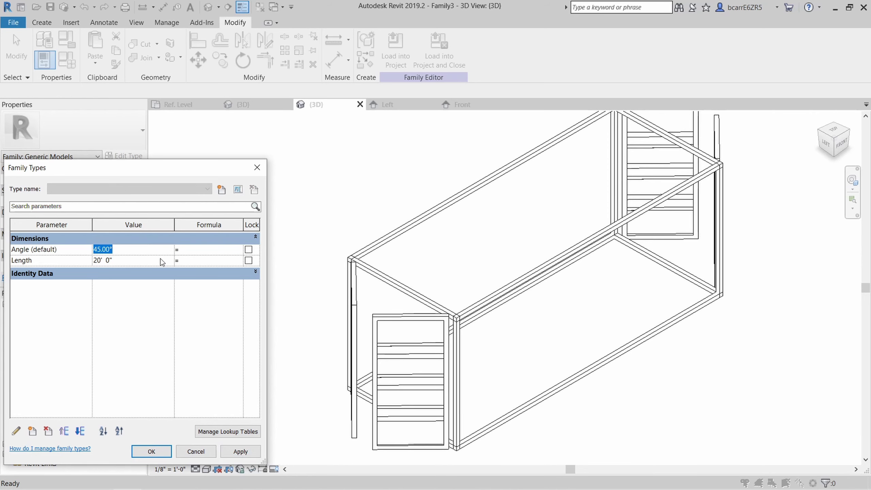
click(240, 452)
click(140, 262)
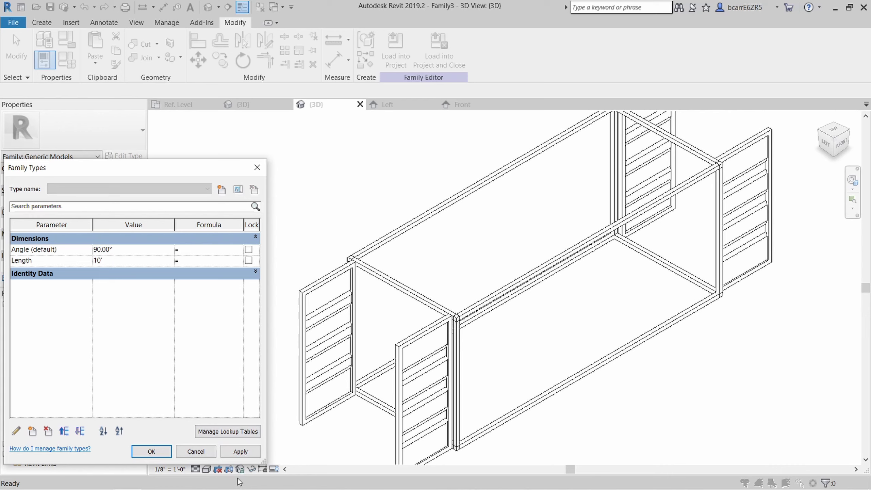
text(10')
click(240, 452)
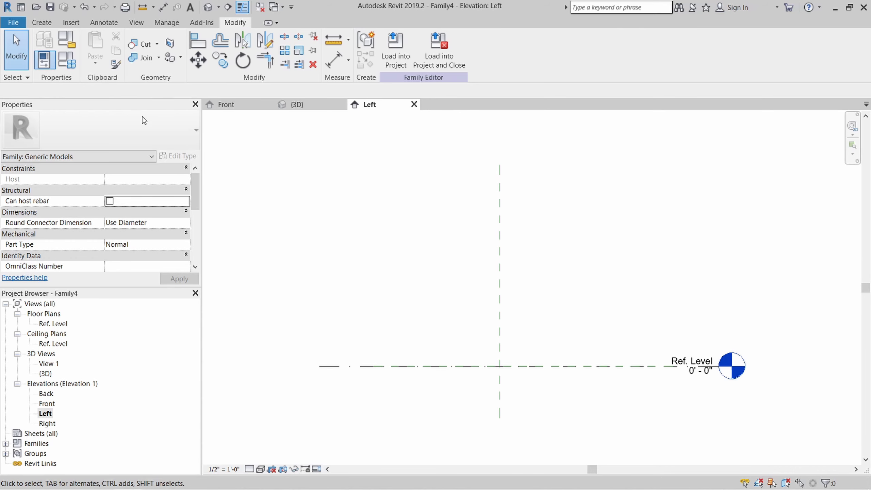
- In the Left elevation of the new family, start a Sweep and sketch a rectangular path about 8' wide up from the reference level
click(42, 23)
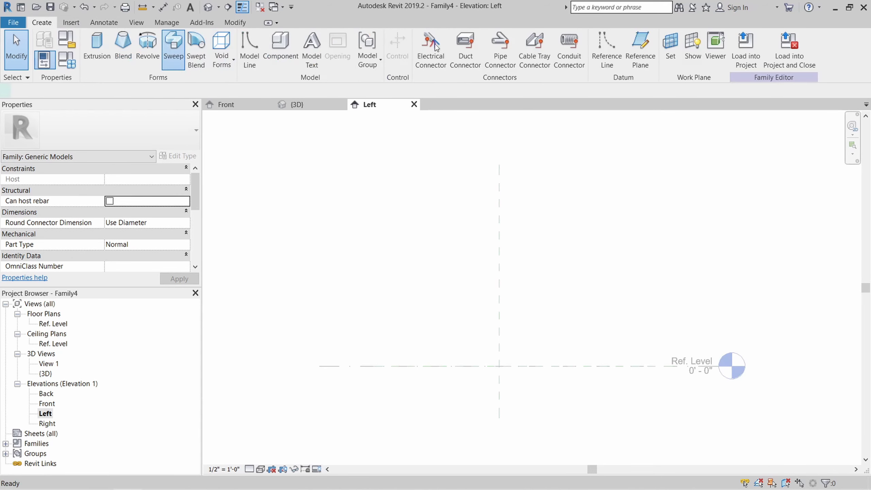
click(498, 40)
click(426, 39)
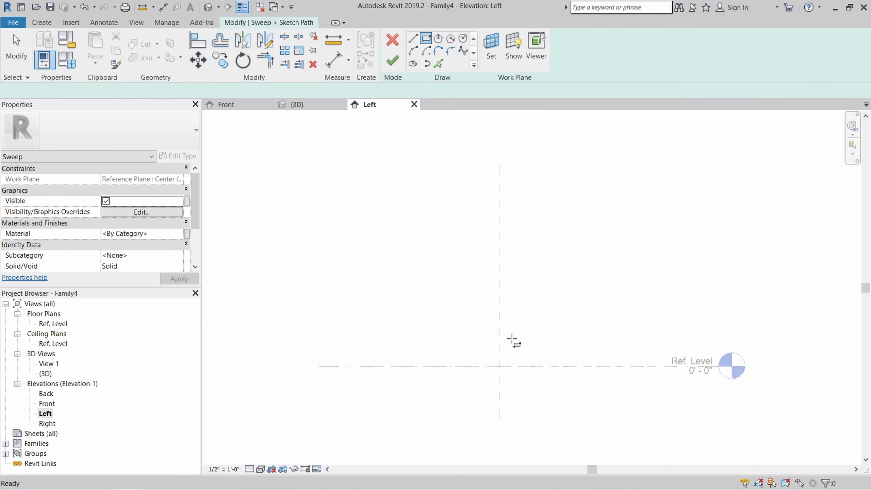
click(499, 366)
click(709, 194)
key(Escape)
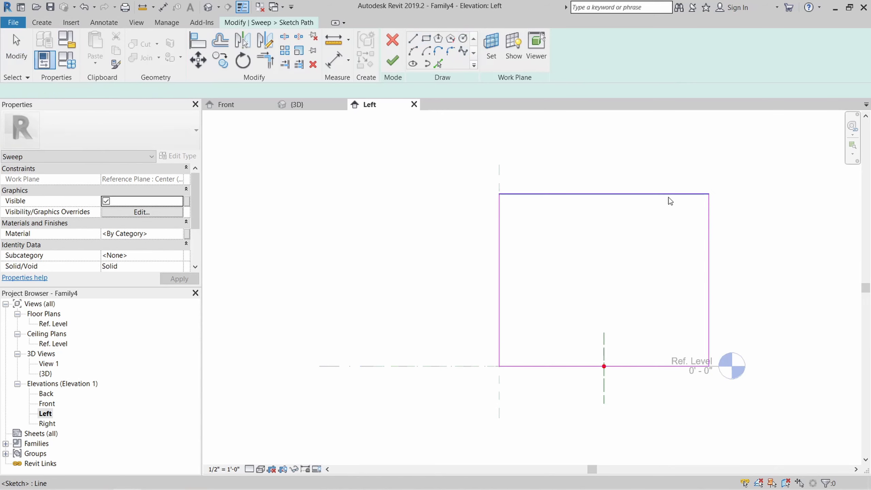
- Adjust the path rectangle's height and center the rectangle on the vertical reference plane
click(668, 195)
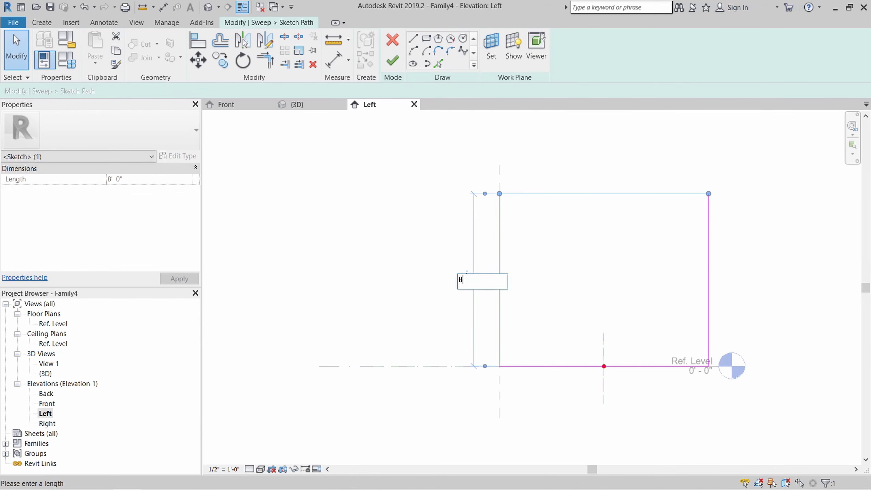
key(Return)
click(582, 244)
click(708, 254)
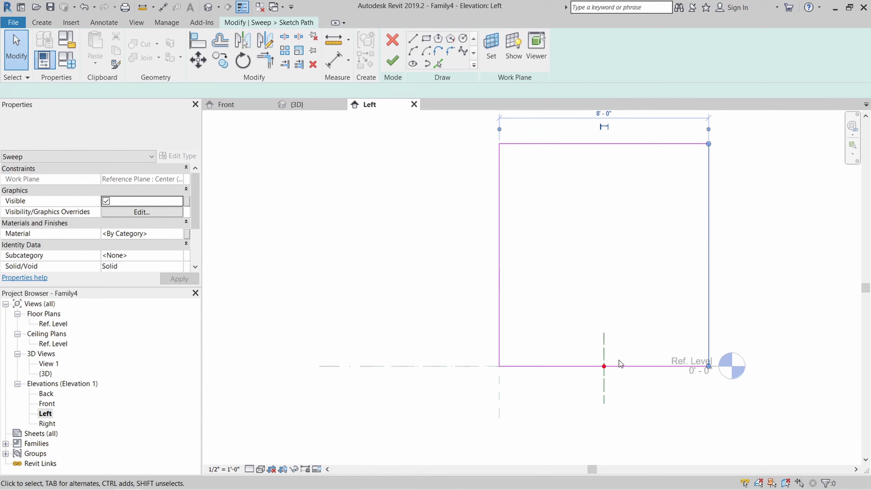
scroll(582, 141, down, 2)
click(593, 136)
key(Escape)
key(Escape)
click(661, 176)
key(Tab)
click(662, 186)
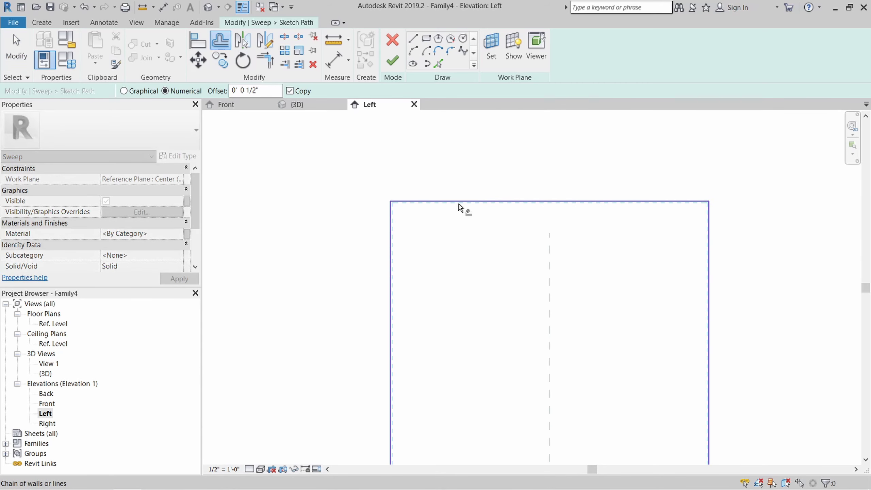
- Offset a copy of the rectangular path 1/2" inward and select the original outer loop
click(458, 206)
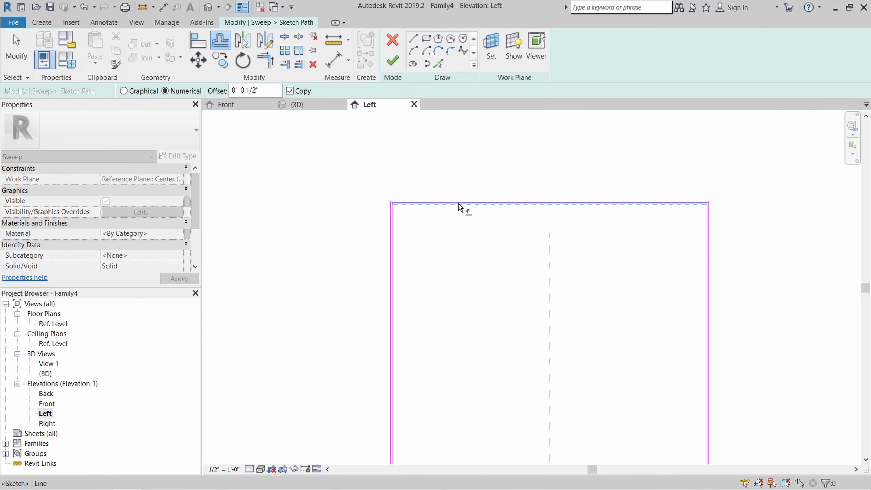
key(Escape)
scroll(454, 202, up, 2)
click(454, 203)
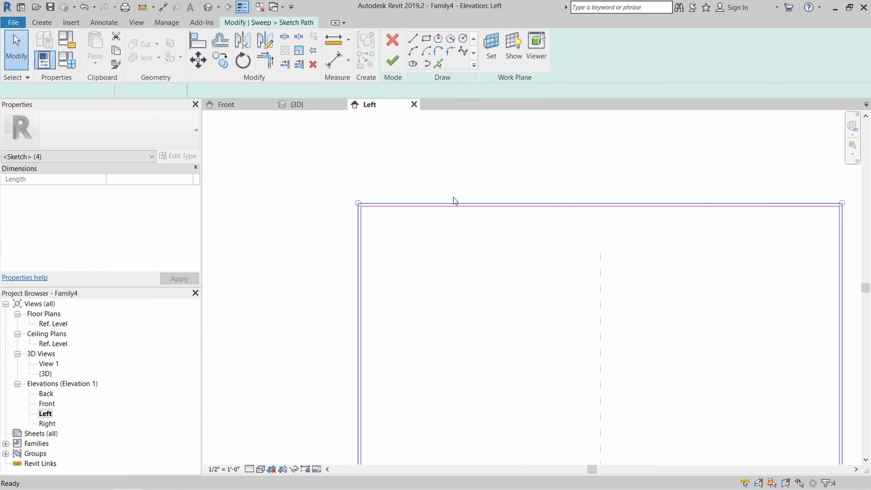
key(Escape)
scroll(397, 130, down, 2)
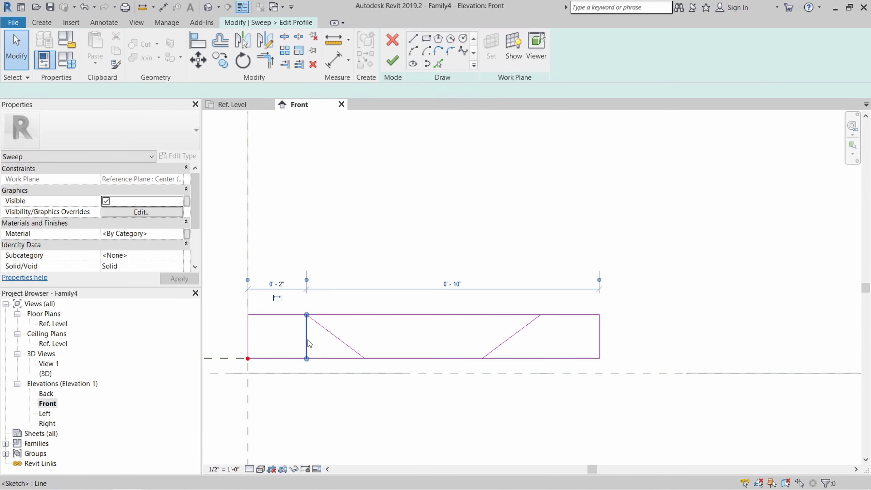
- Delete the vertical construction line in the sweep profile and split the horizontal lines where the two diagonals meet them
key(Delete)
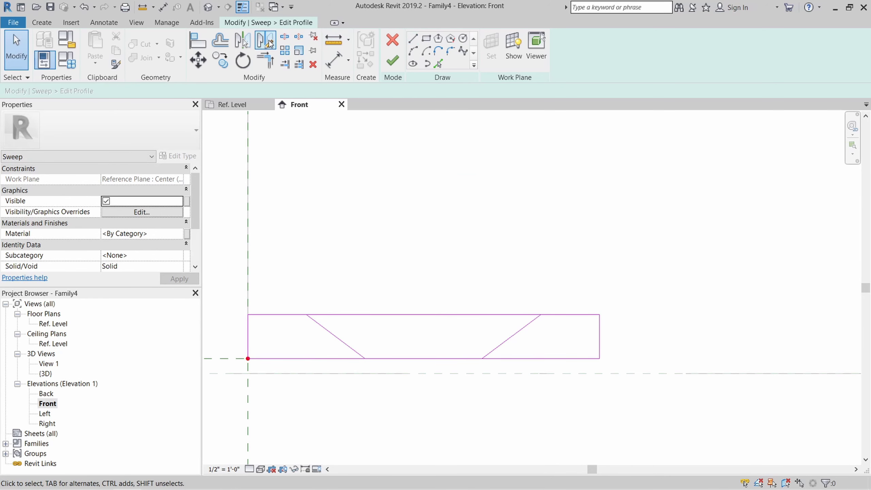
click(285, 38)
click(307, 315)
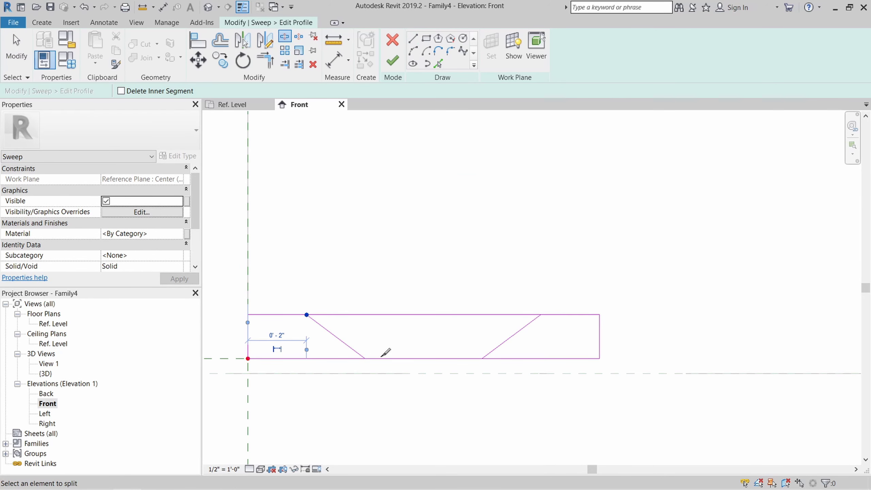
click(365, 358)
click(482, 359)
click(540, 314)
- Delete the profile's upper middle segment and the leftover lines below its right-hand flat
key(Escape)
click(533, 314)
key(Delete)
drag(593, 363, 593, 363)
key(Delete)
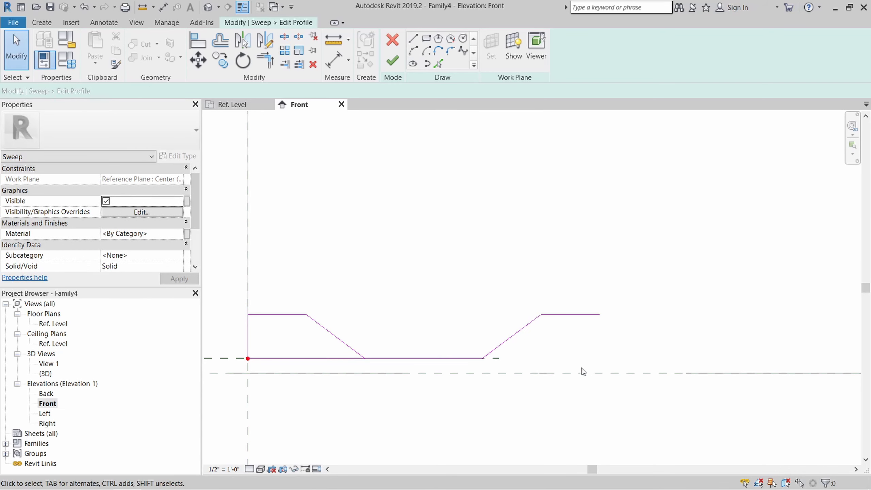
- Offset a copy of the open corrugation outline upward to give the profile its thickness
click(222, 46)
scroll(435, 268, down, 1)
click(367, 341)
key(Escape)
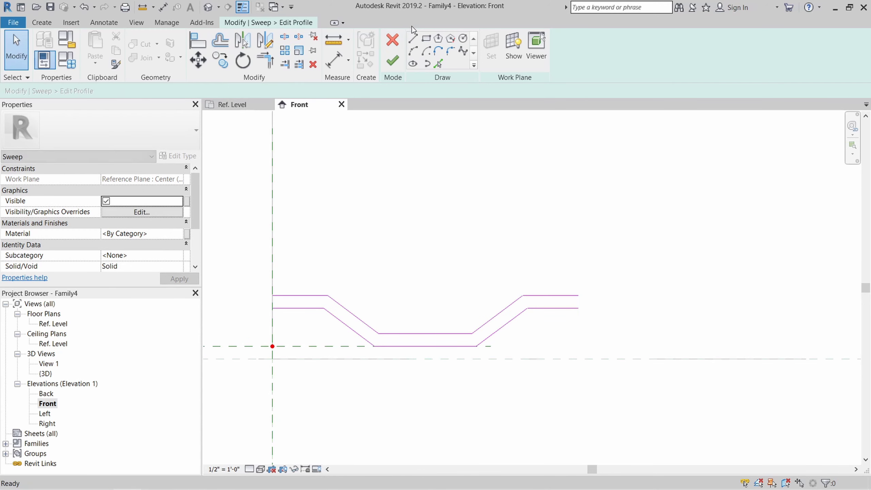
- Close the corrugated profile with short vertical lines at its left and right ends
click(413, 39)
click(272, 308)
click(272, 295)
key(Escape)
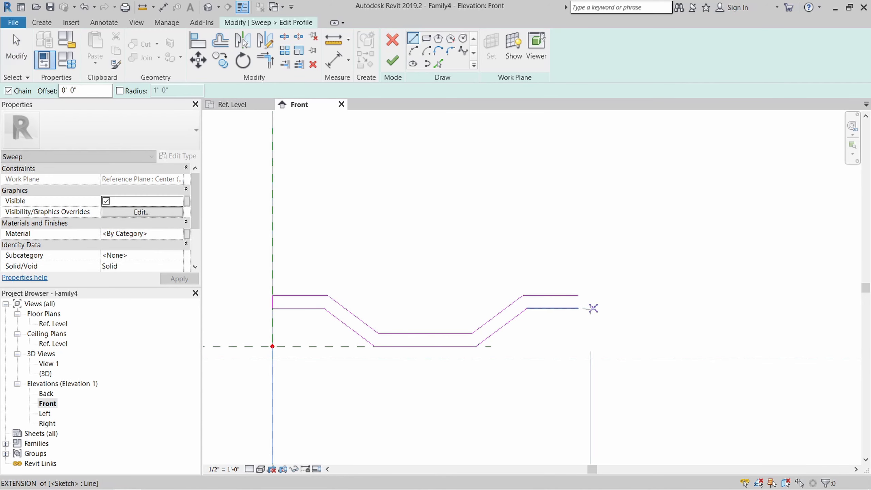
click(578, 308)
click(578, 295)
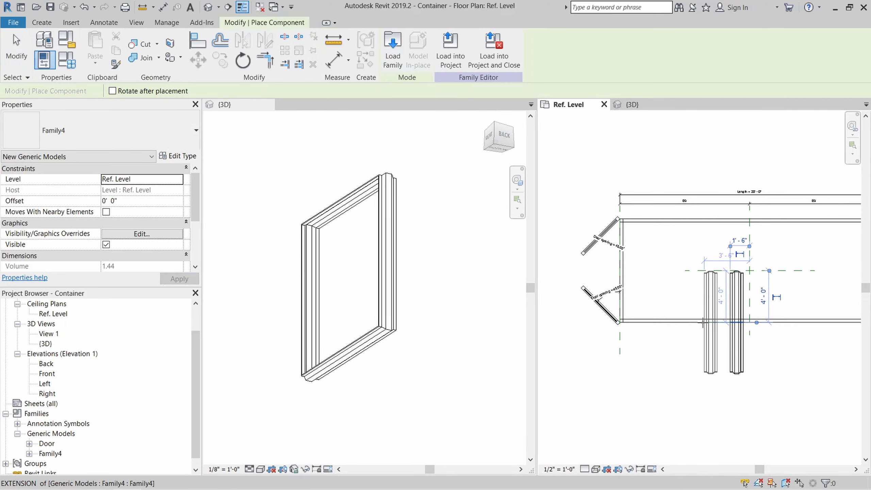
- Finish placing the Family4 component in the container's Ref. Level plan, and align and lock its center to the horizontal center plane
click(741, 303)
key(Escape)
key(Escape)
click(742, 303)
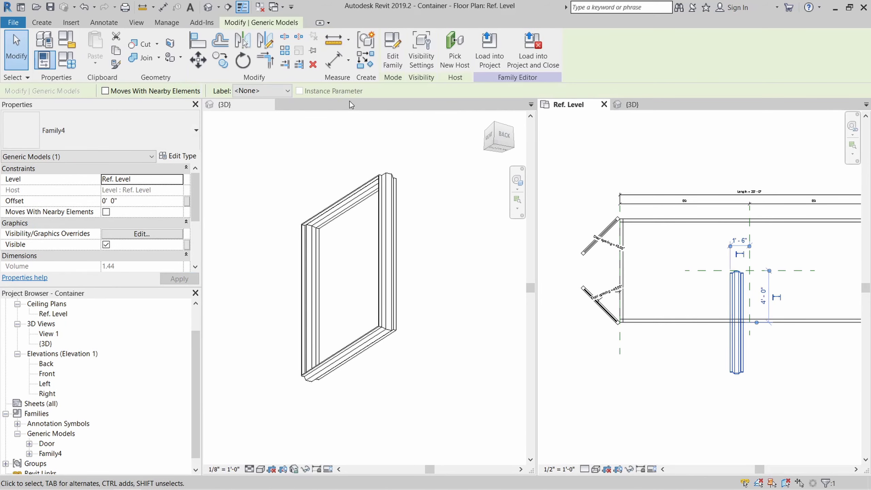
key(t)
key(w)
key(a)
key(l)
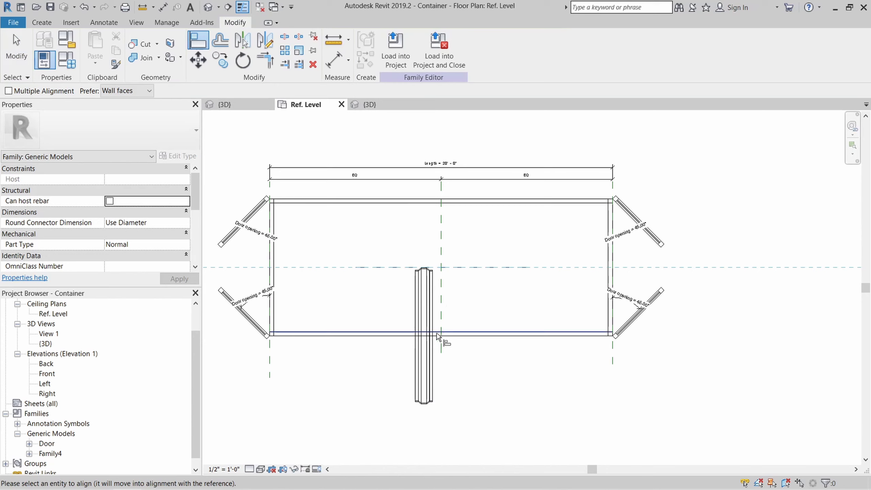
click(429, 343)
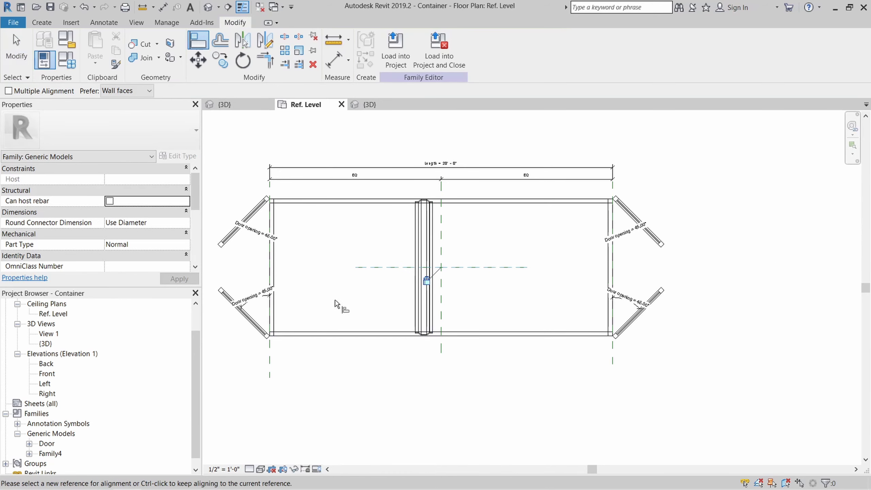
- Align the Family4 component's left edge with the left reference plane and lock it
scroll(299, 231, up, 1)
scroll(299, 232, up, 1)
click(254, 416)
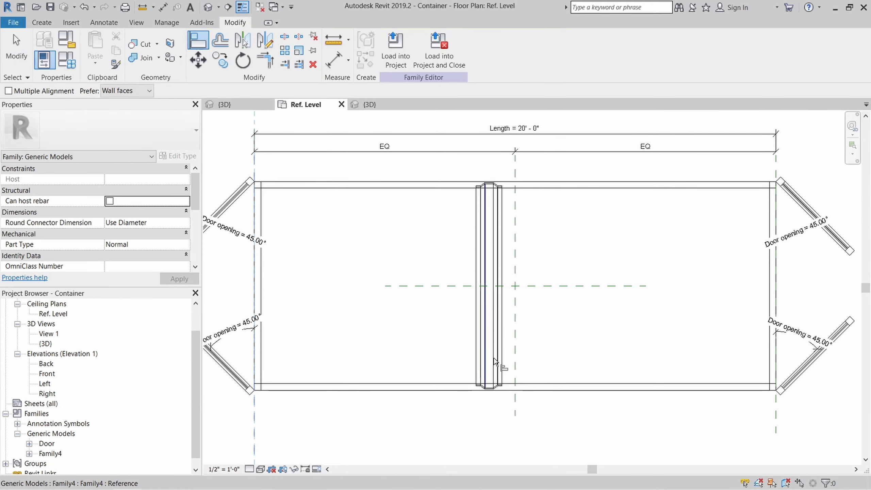
click(480, 339)
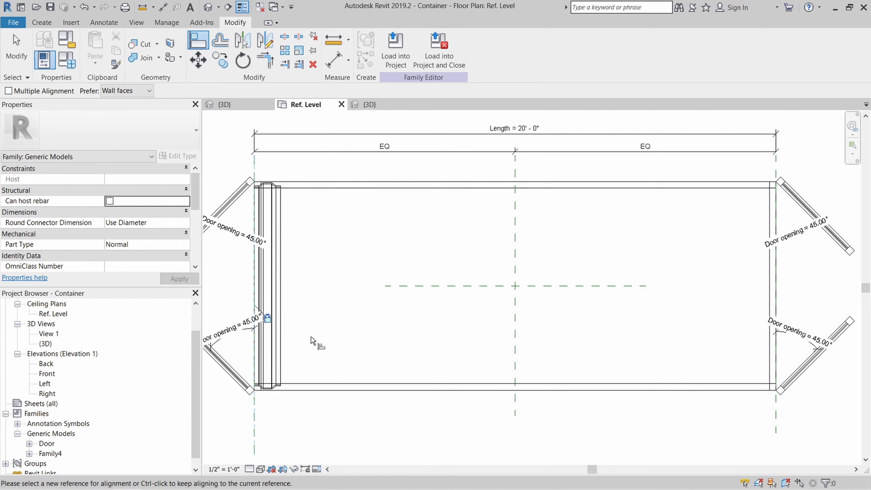
key(Escape)
click(280, 339)
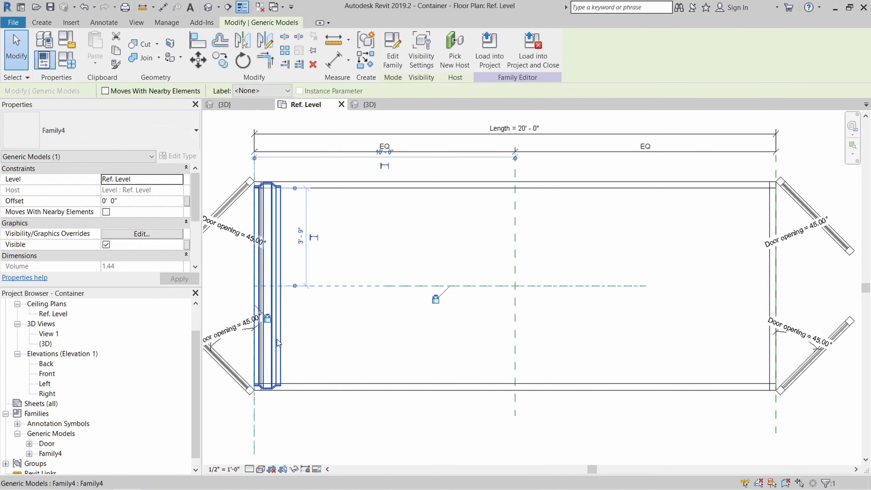
click(285, 50)
click(281, 286)
scroll(338, 293, down, 1)
click(435, 94)
click(280, 309)
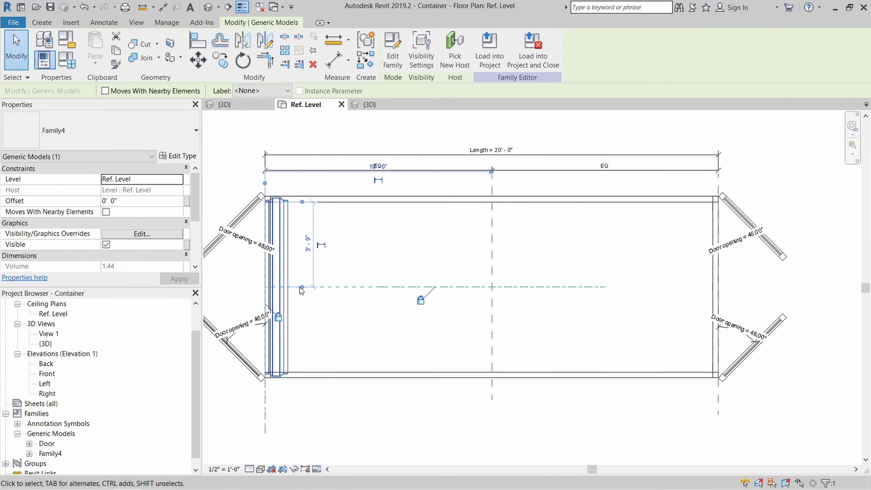
click(302, 311)
- Array the corrugated component as 10 grouped items, with the last one ending at the vertical center plane
click(279, 303)
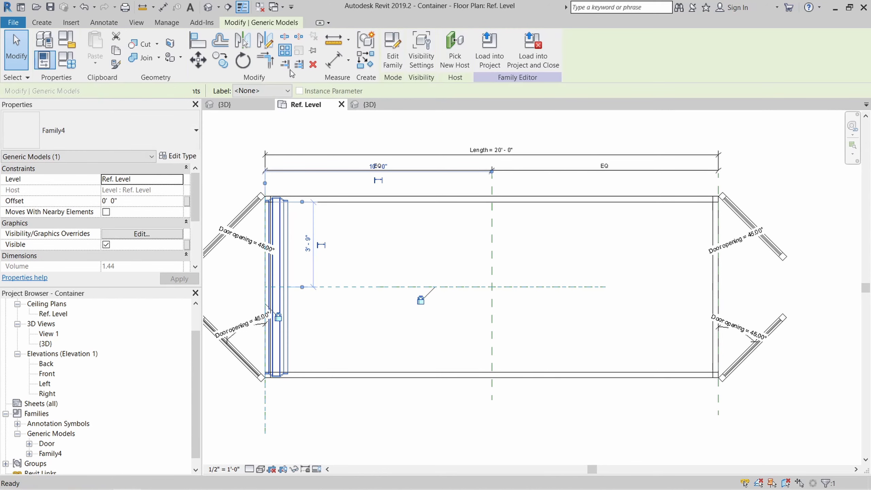
click(285, 50)
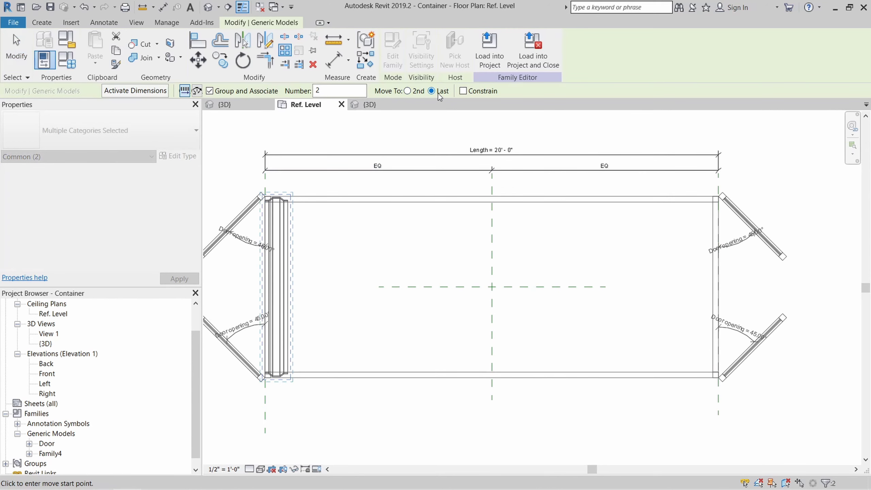
click(284, 290)
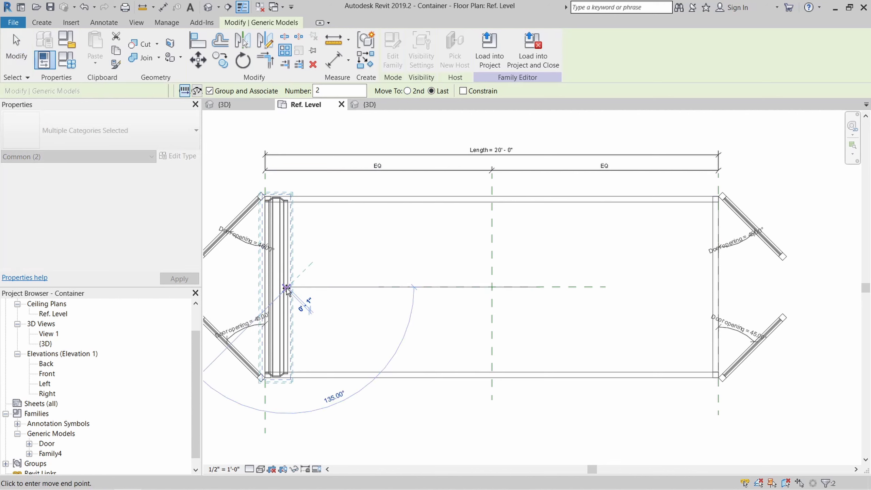
click(489, 288)
text(10)
key(Return)
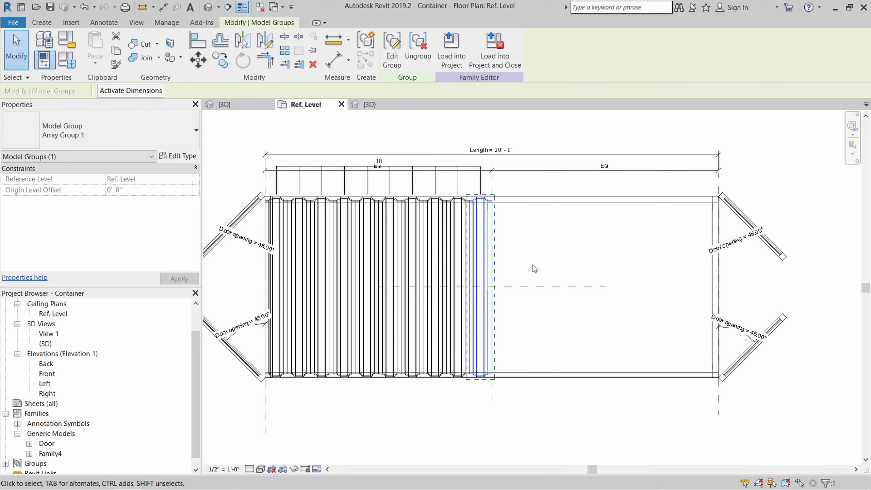
- Set the corrugation array's item count to 5
click(384, 161)
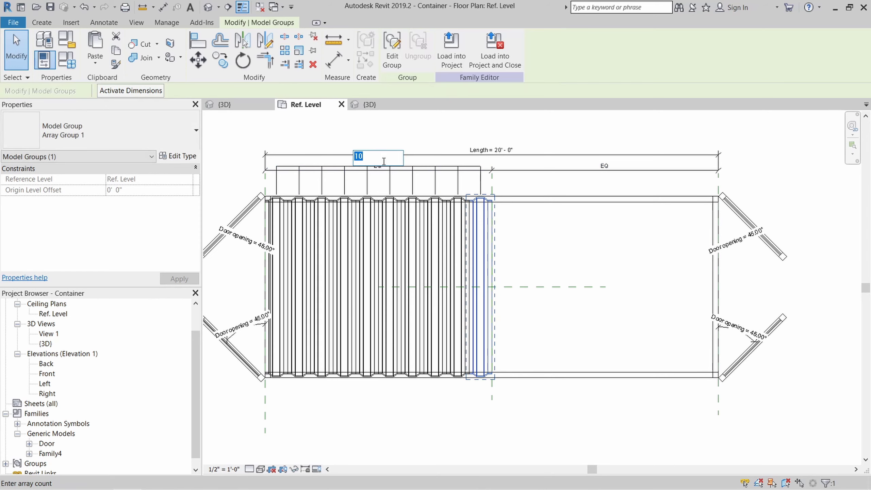
text(5)
key(Return)
key(Escape)
- Align the right edge of the last array item with the right reference plane
key(a)
key(l)
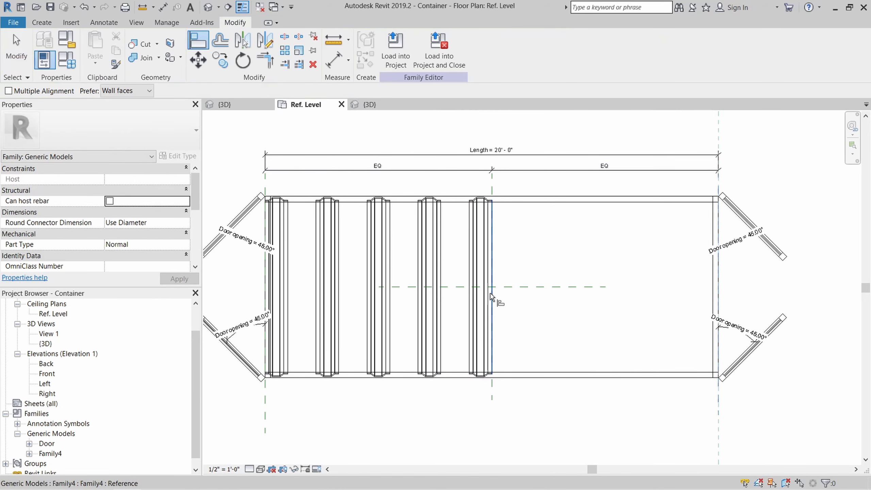
click(491, 294)
key(Escape)
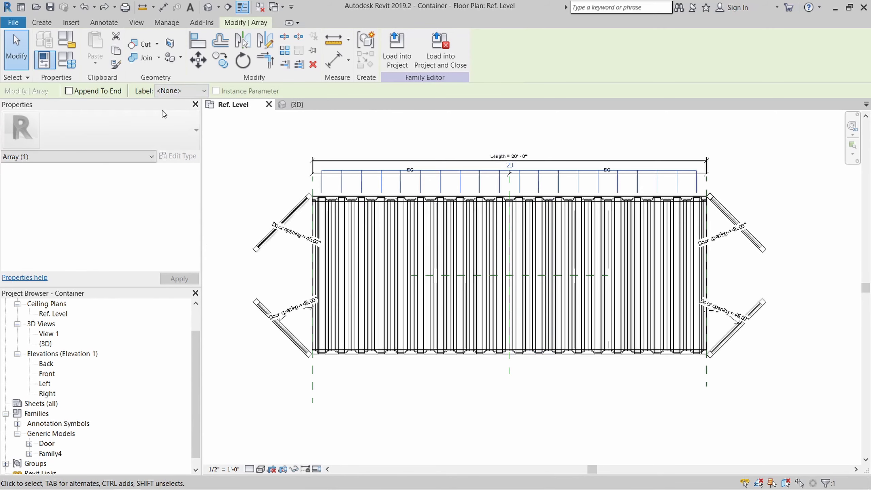
- Label the corrugation array's item count with a new type parameter named Siding
click(180, 91)
click(172, 109)
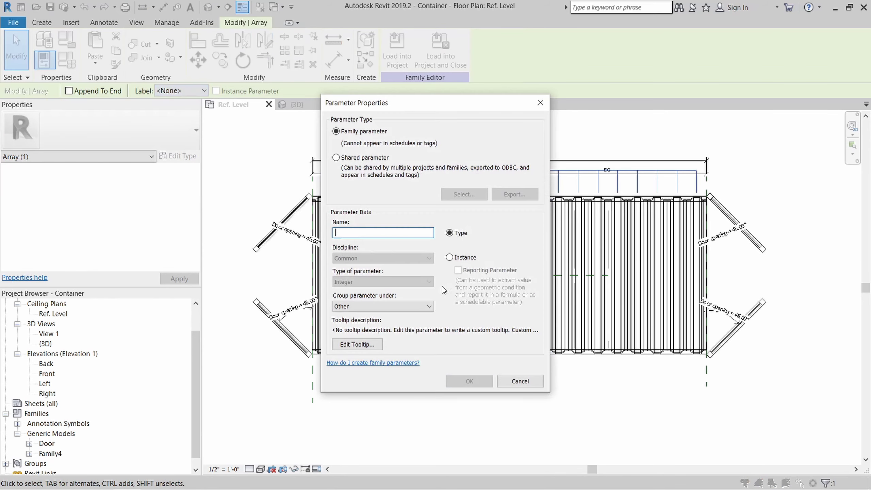
text(Siding)
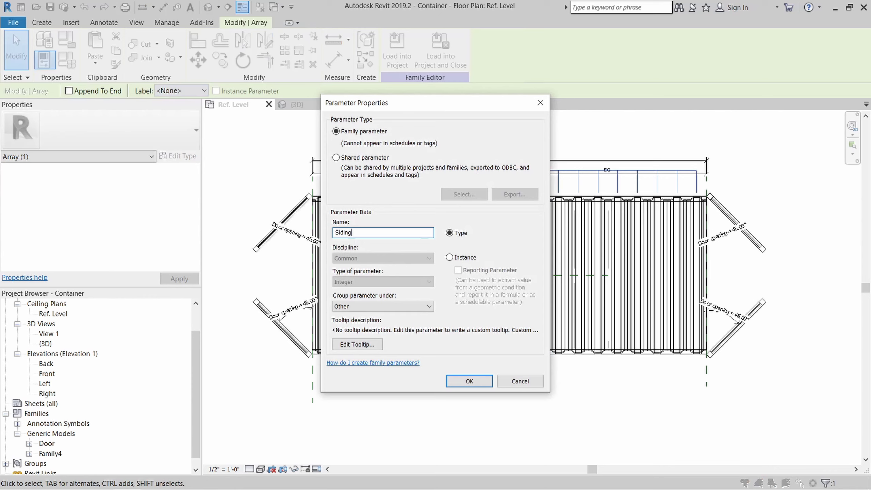
click(466, 381)
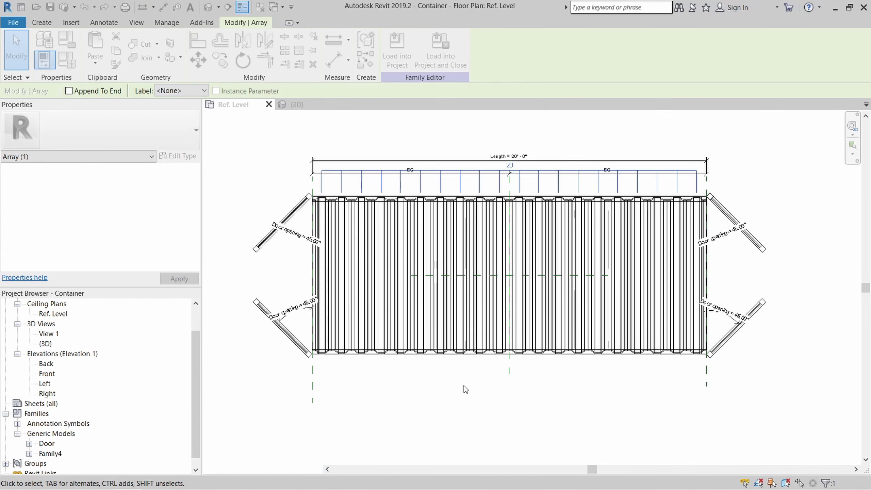
scroll(517, 182, up, 3)
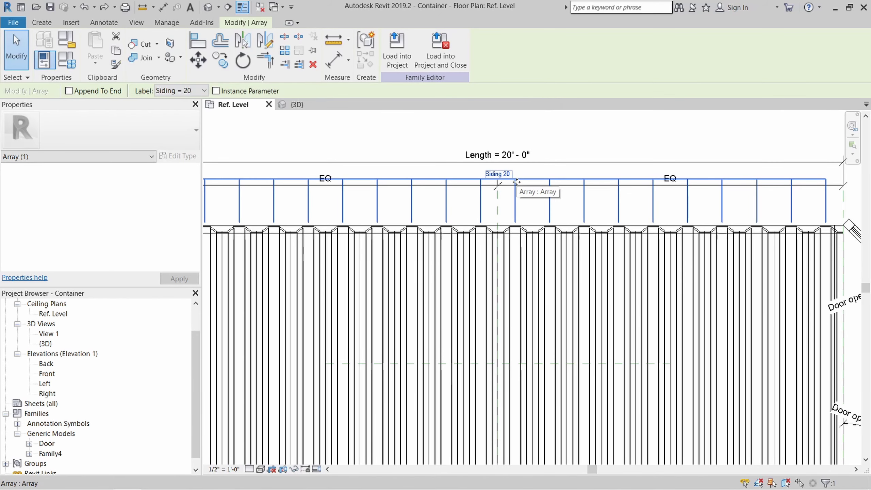
- Drive the Siding family parameter with the formula Length / 1'
click(70, 63)
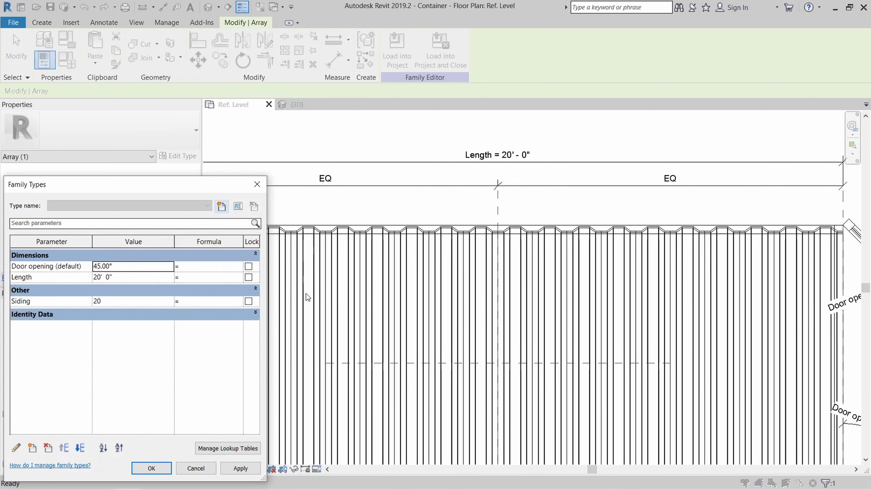
drag(177, 188, 433, 126)
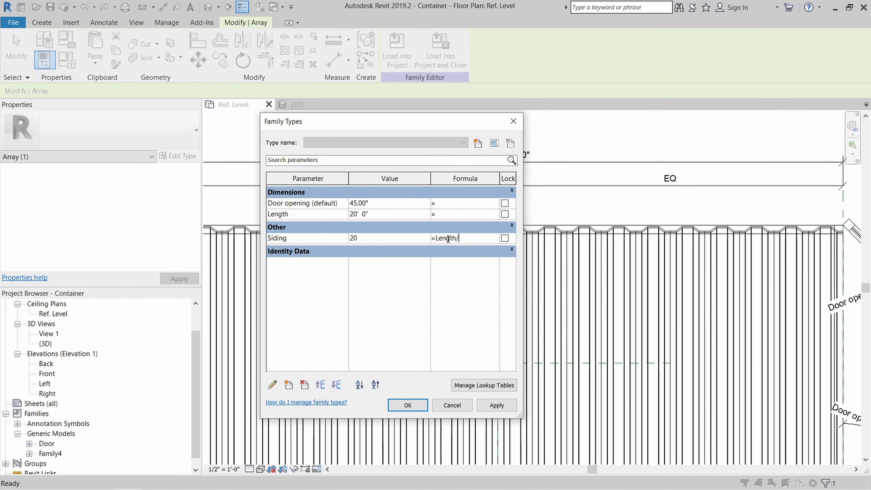
click(406, 403)
click(529, 197)
scroll(529, 197, down, 2)
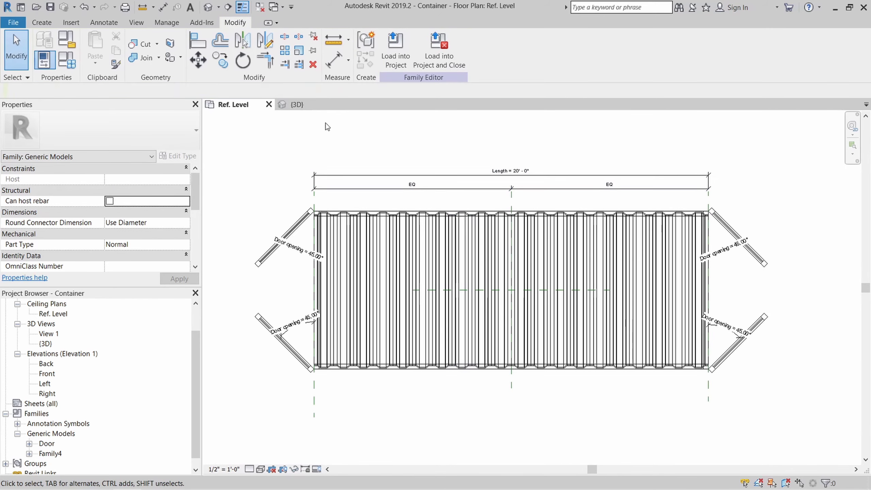
- Tile the Ref. Level plan and the 3D view side by side and frame the container in 3D
key(w)
key(t)
scroll(494, 266, down, 1)
click(621, 328)
middle_drag(646, 343, 666, 414)
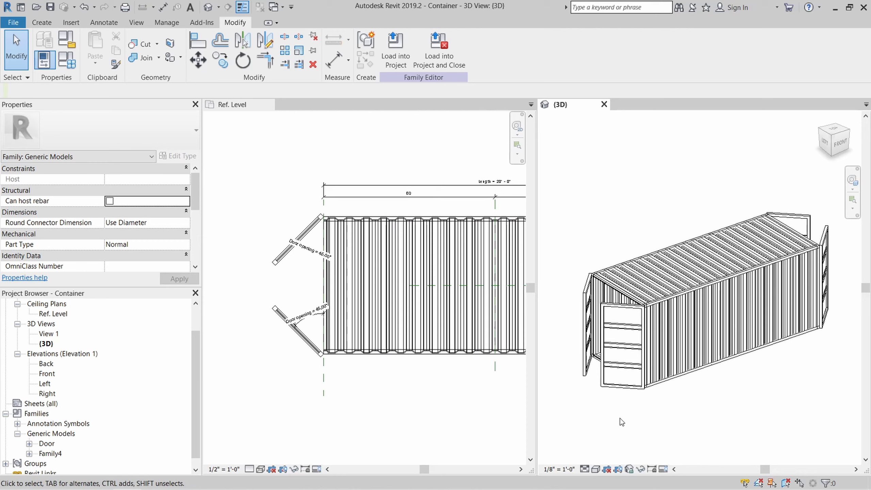
- Flex the container family by setting its Length parameter to 10' in the family types
click(404, 375)
scroll(333, 352, down, 2)
scroll(472, 423, up, 1)
middle_drag(472, 423, 408, 398)
click(69, 62)
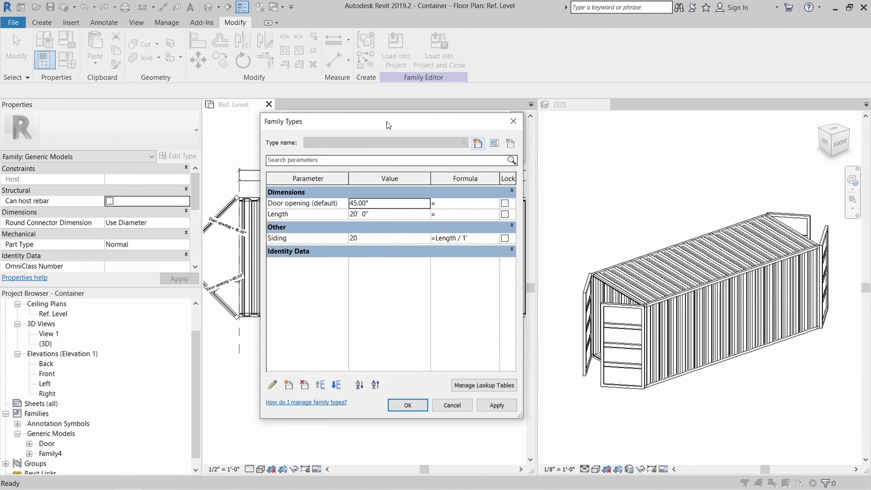
drag(391, 121, 152, 175)
click(142, 268)
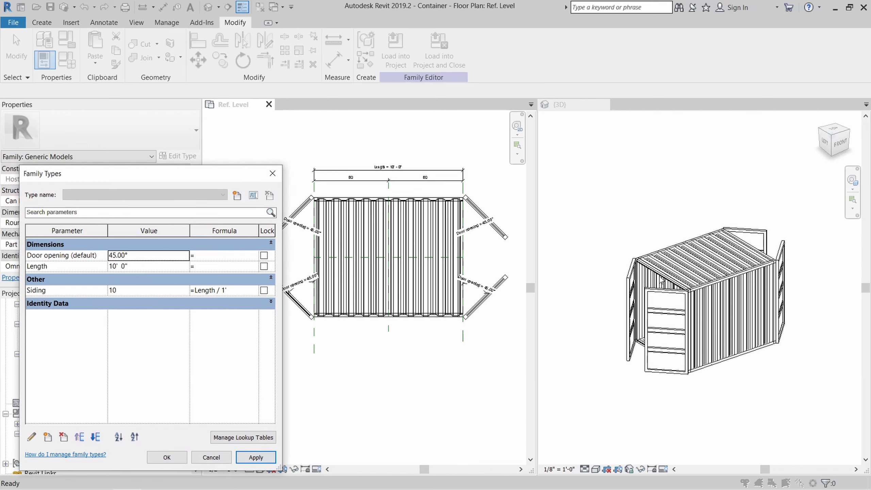
- Flex the Door opening parameter by applying 90° and setting it back to 45°
drag(211, 174, 193, 167)
click(114, 250)
text(90)
click(236, 451)
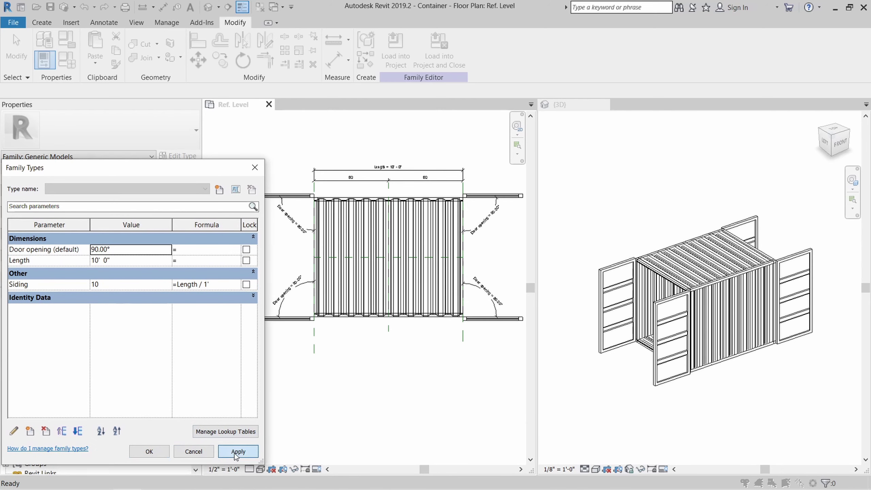
text(45)
click(238, 451)
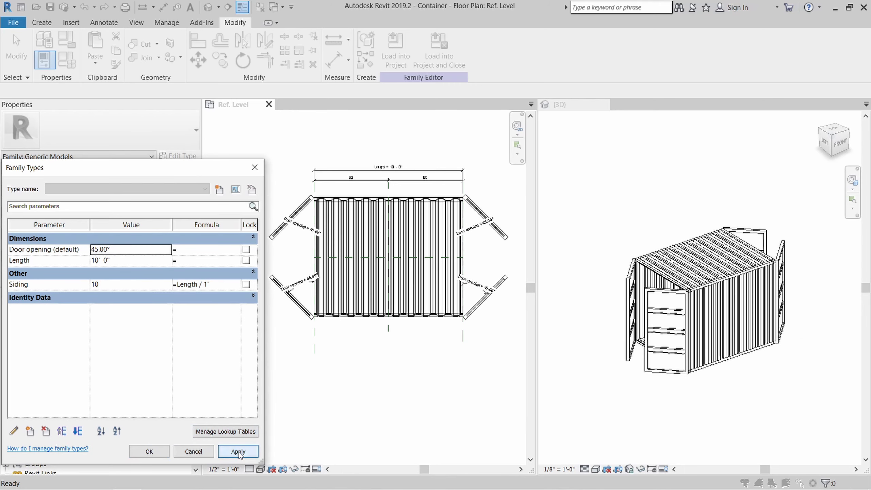
- Set the container family's Length parameter to 40' and apply it
click(150, 248)
click(151, 264)
text(40)
click(237, 451)
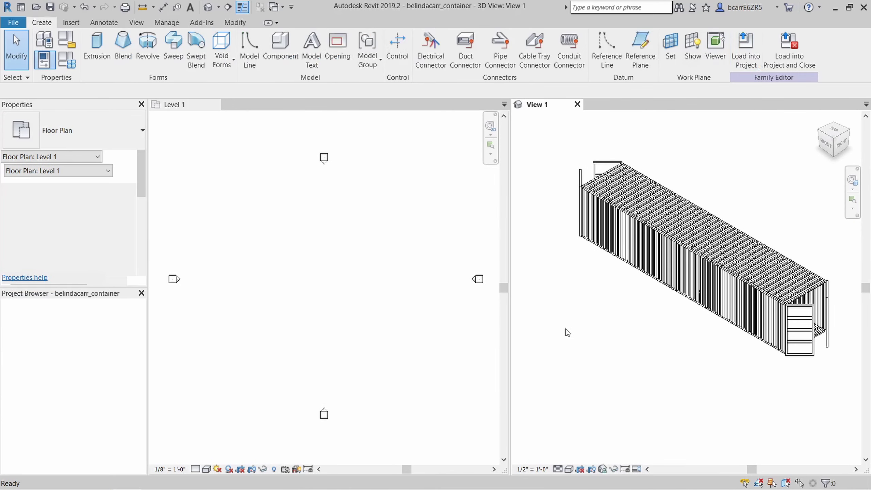
- Load the container family into the project and place two instances on Level 1, one above the other
click(745, 52)
click(314, 245)
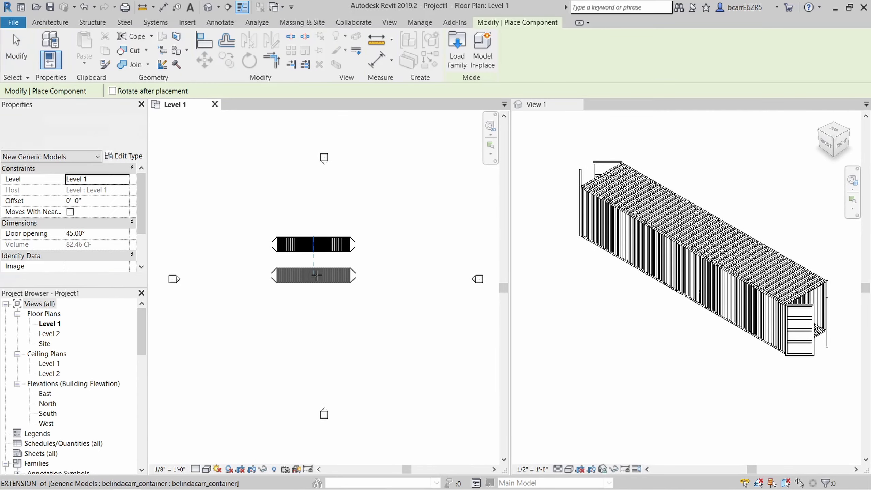
click(313, 277)
key(Escape)
- Arrange the open project views as tabs with the Level 1 plan in front, framing both containers
key(w)
key(t)
key(w)
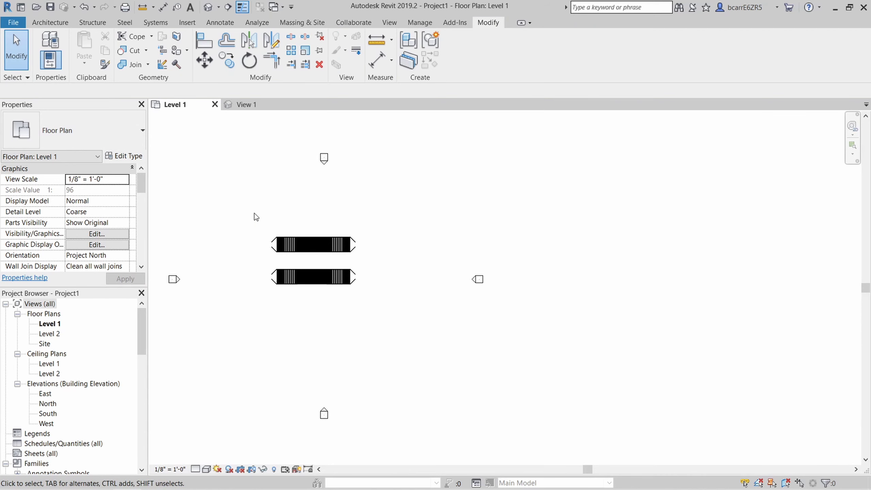
scroll(206, 244, up, 10)
middle_drag(400, 254, 432, 252)
- Try a door opening of 0° on the upper container instance, and set it to 90°
click(432, 253)
click(103, 234)
text(0)
key(Return)
click(119, 233)
text(90)
key(Return)
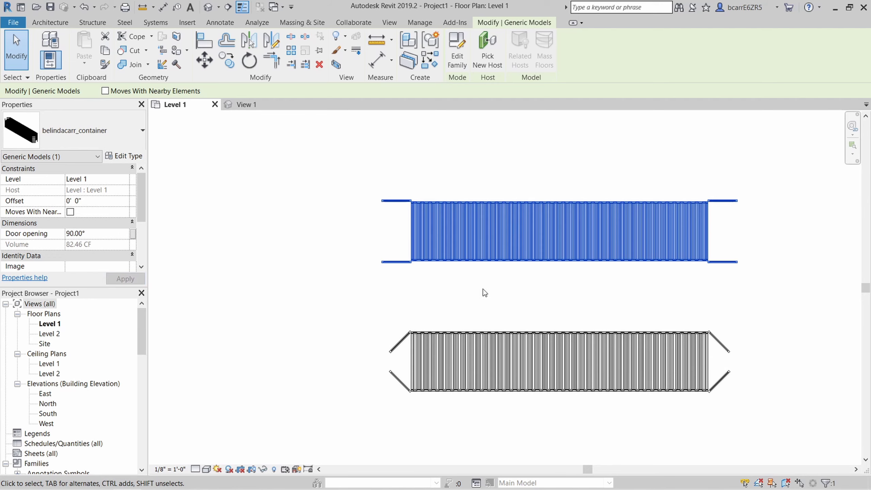
- Edit the container's type properties and apply a Length of 20'
scroll(483, 288, up, 2)
click(457, 279)
click(128, 156)
drag(610, 107, 186, 133)
click(229, 243)
text(20)
click(268, 452)
- Flex the container type's Length by applying 10' and switching it back to 20'
click(219, 243)
text(10)
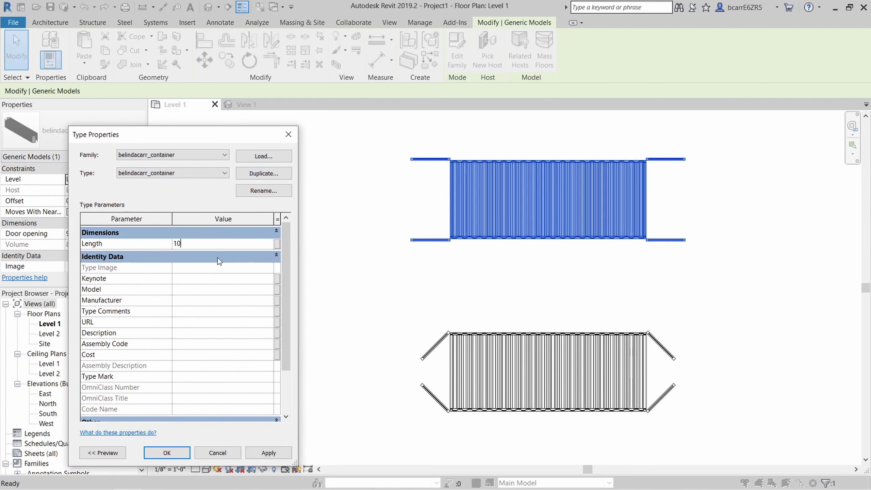
click(269, 452)
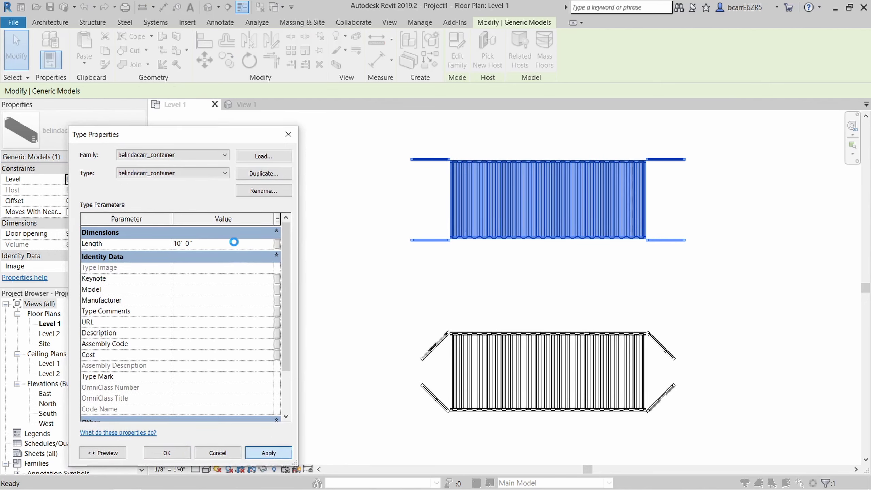
click(231, 243)
text(20)
click(268, 453)
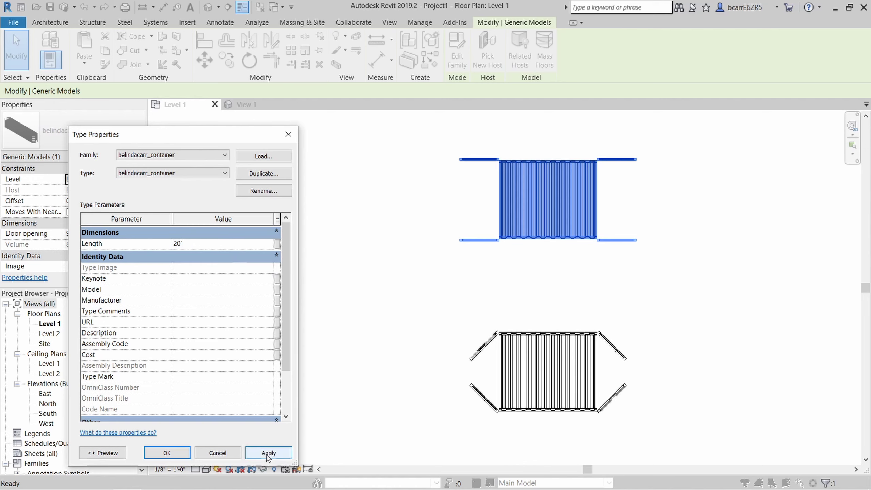
- Set the container type's Length to 40'
click(213, 243)
text(40)
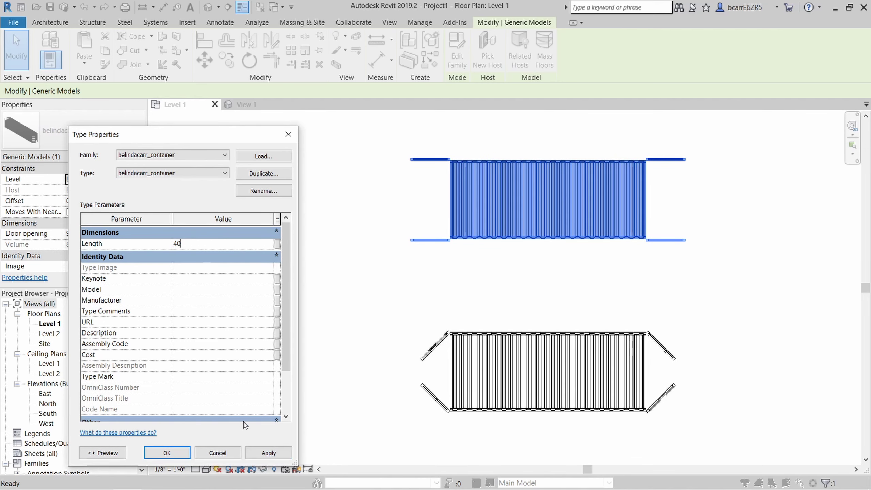